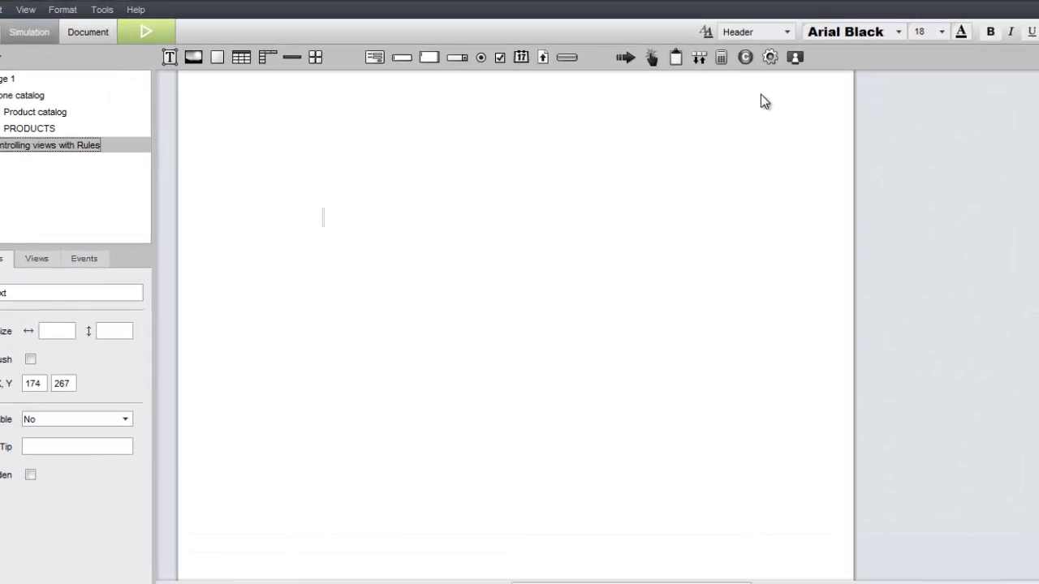
Add the notes 'Conditional logic = RULES' and 'Rules can be directly linked to a WIDGET / or based on DATA'.
text(Condition)
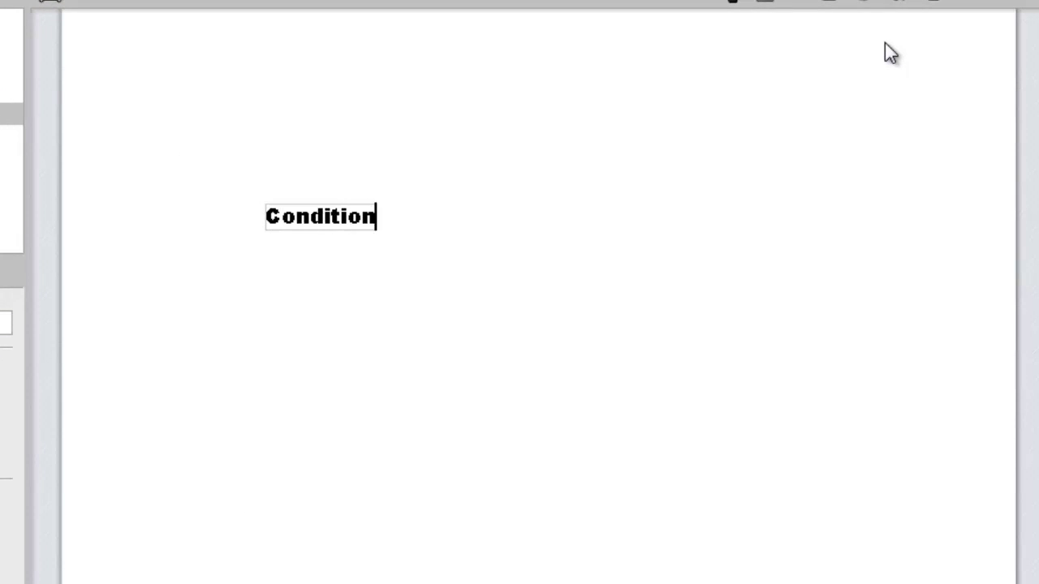
text(al logic )
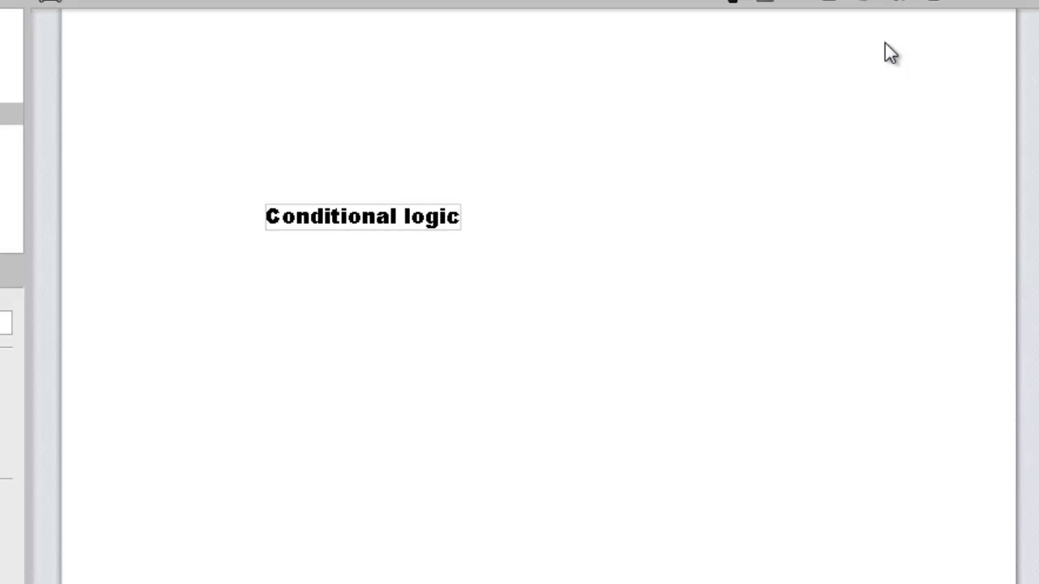
text(= RULES)
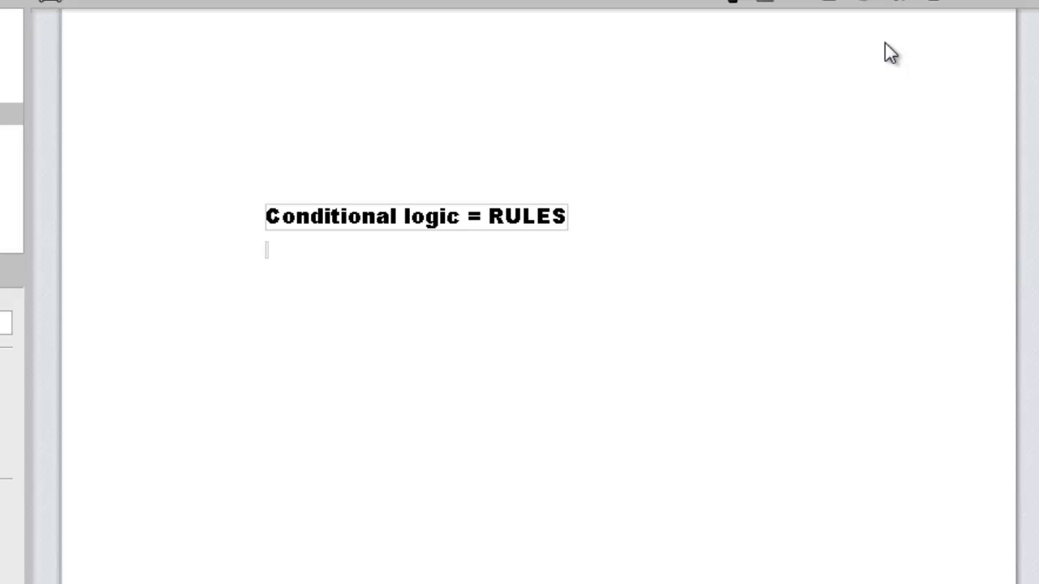
text(Rul)
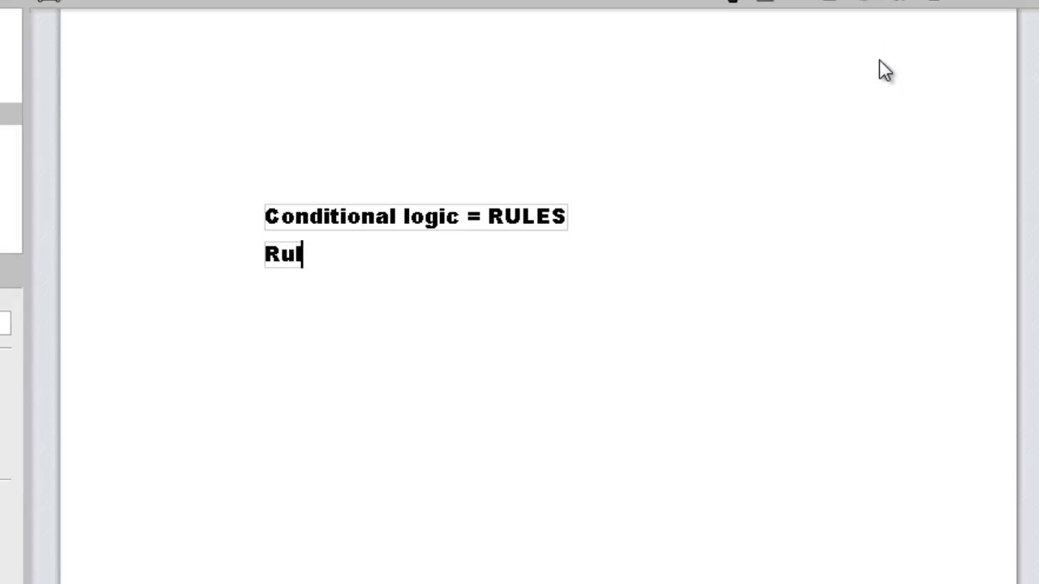
text(es can be directly linked to a)
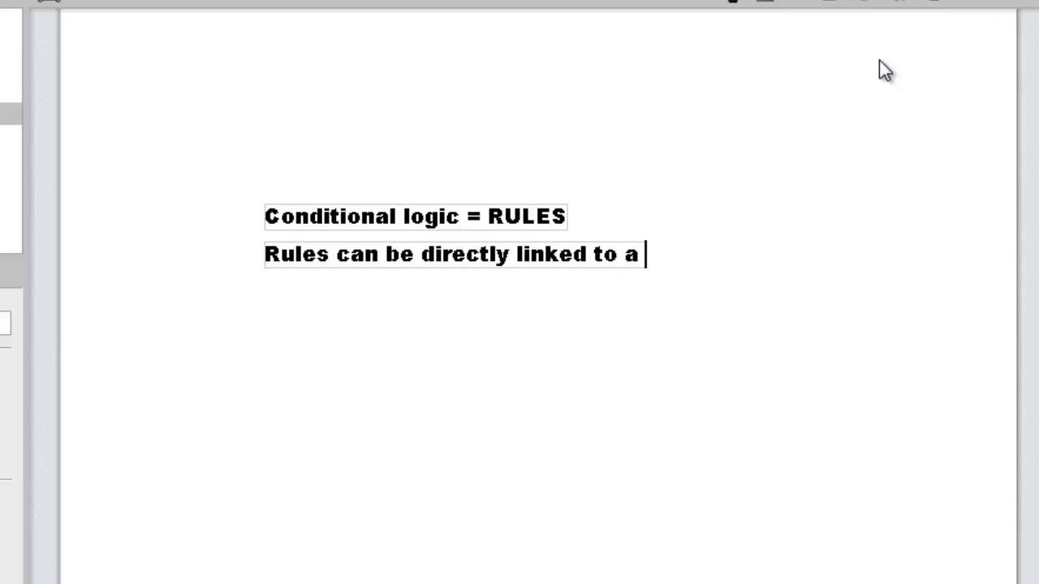
text( WIDGET)
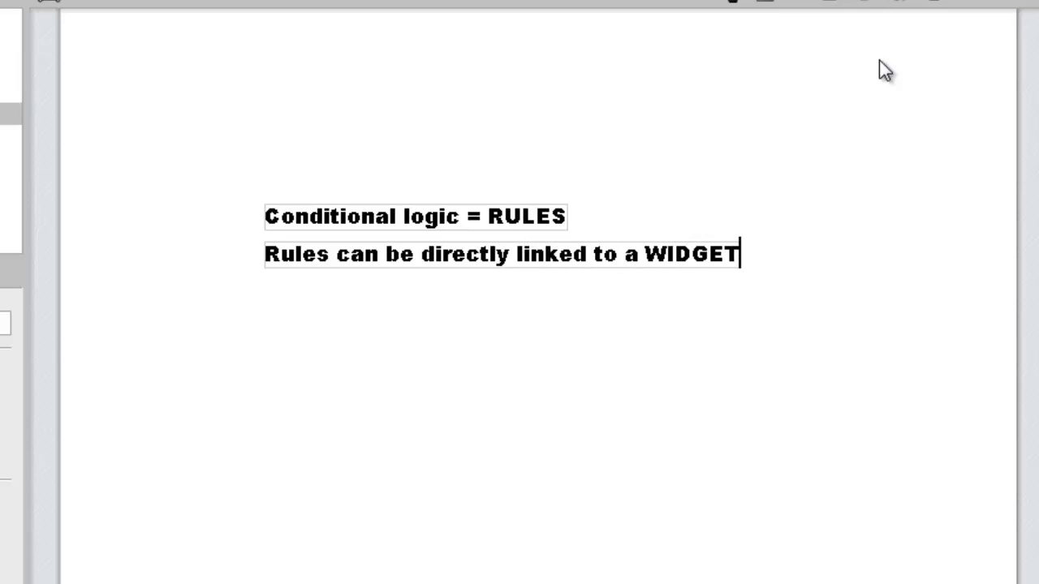
key(Return)
text(or based on DATA)
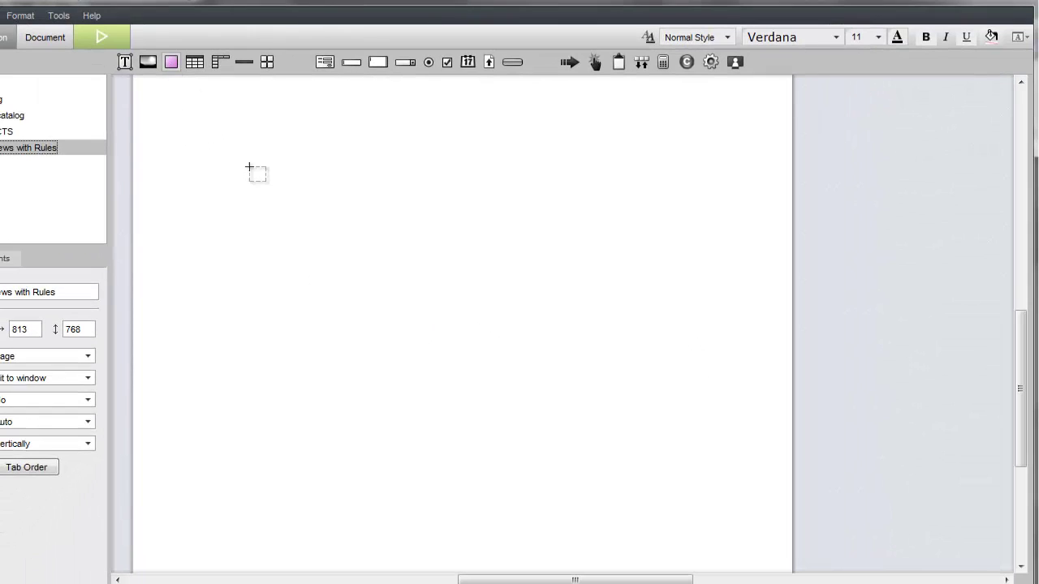
Draw a rectangular container and fill it green.
drag(328, 211, 483, 332)
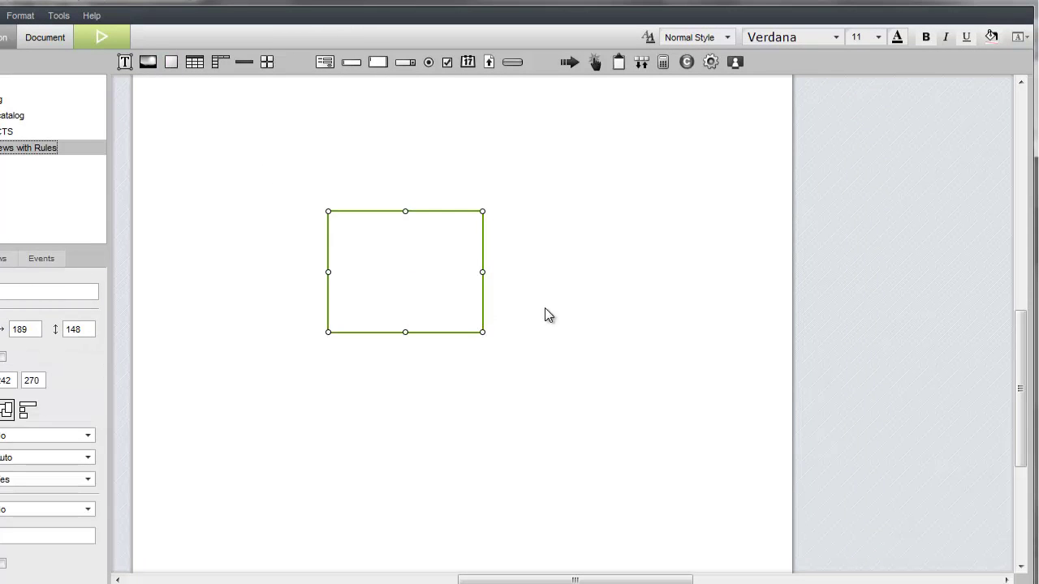
click(992, 36)
click(1000, 167)
Add a second view to the rectangle and fill it blue.
right_click(425, 276)
mouse_move(477, 323)
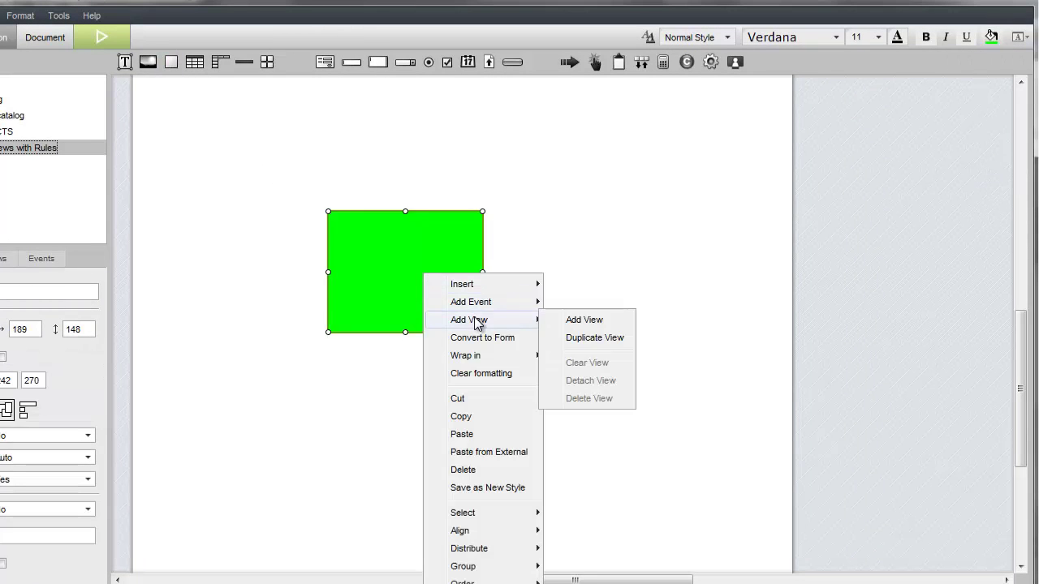
click(589, 322)
click(992, 36)
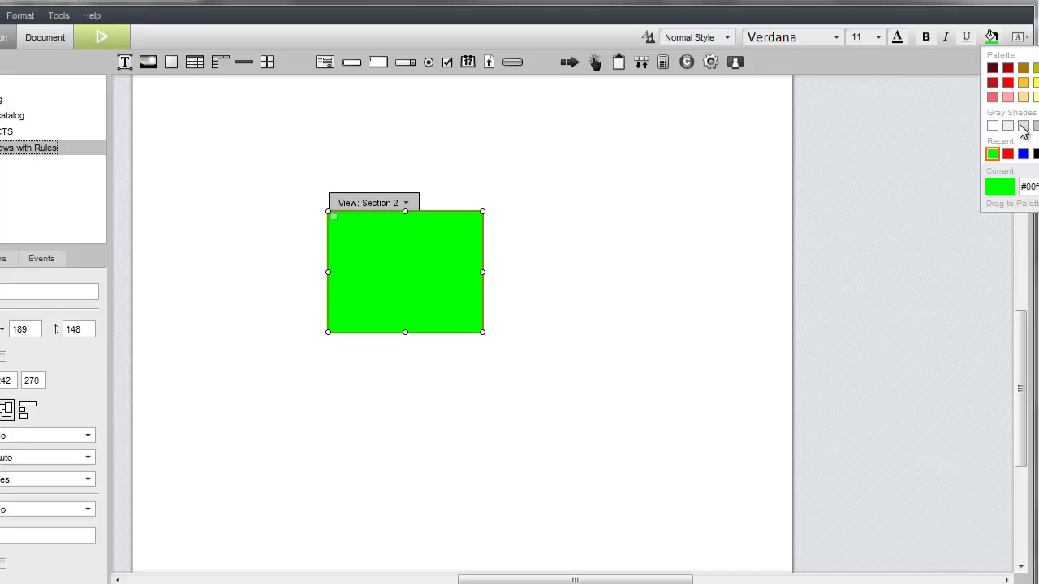
click(1023, 154)
Add a third view to the rectangle and fill it red.
right_click(425, 261)
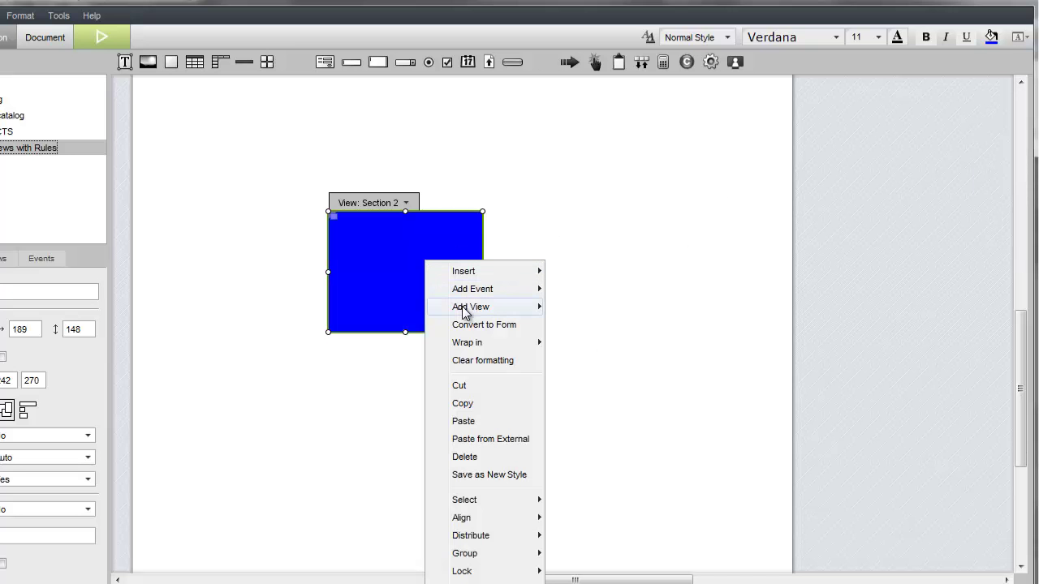
click(580, 328)
click(416, 278)
click(992, 37)
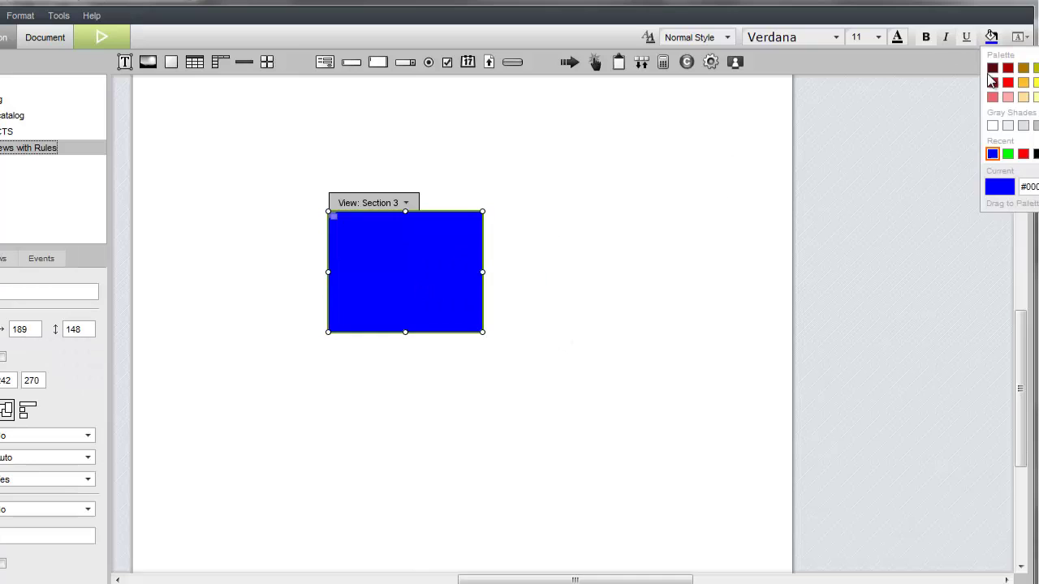
click(1021, 154)
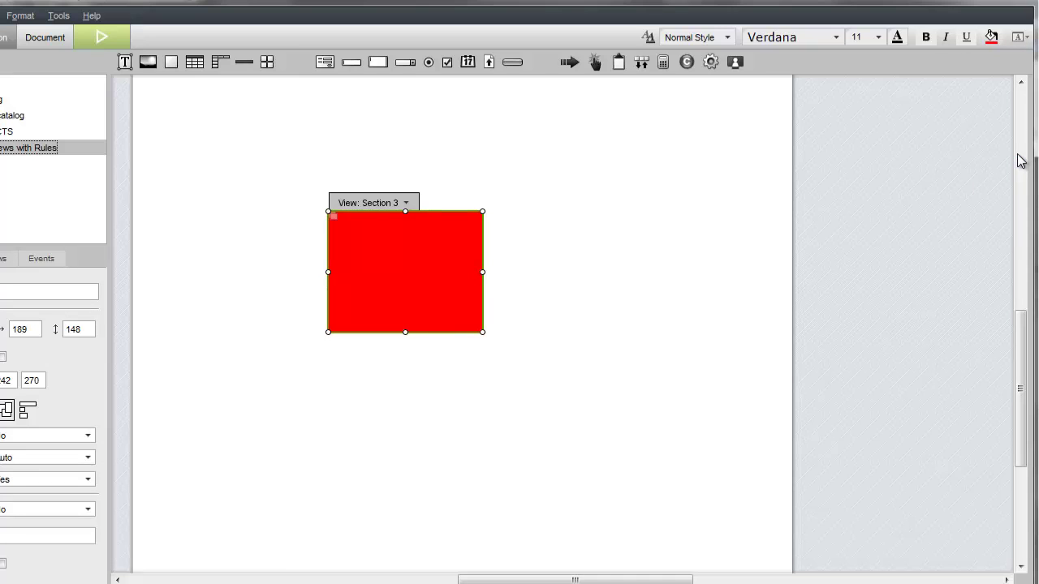
Place a list box beside the rectangle named [color chooser].
click(546, 254)
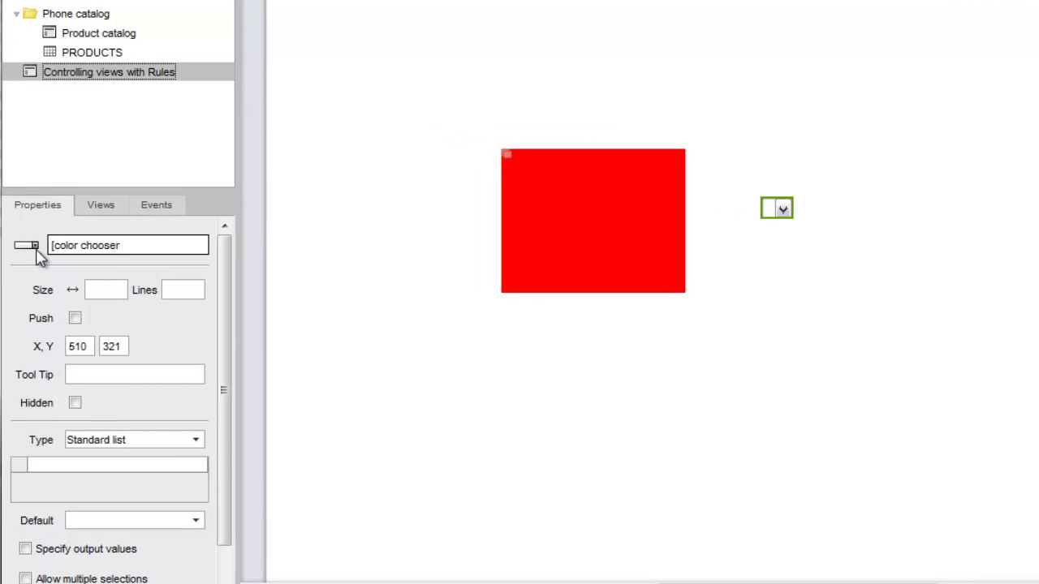
text(])
key(Tab)
Enter the list items Green, Blue and Red.
click(54, 465)
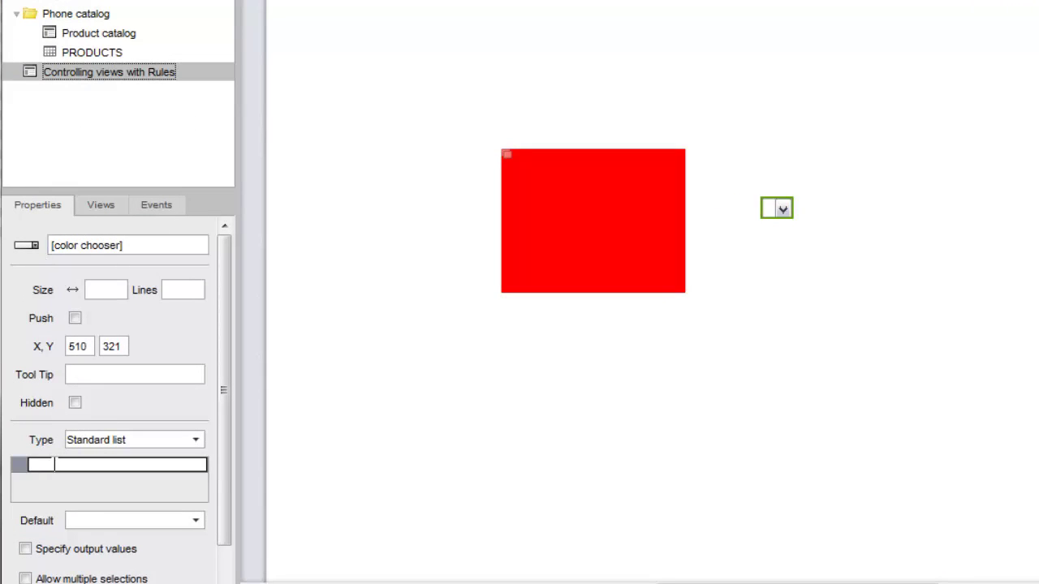
text(Green)
key(Return)
text(Blue)
key(Return)
text(Red)
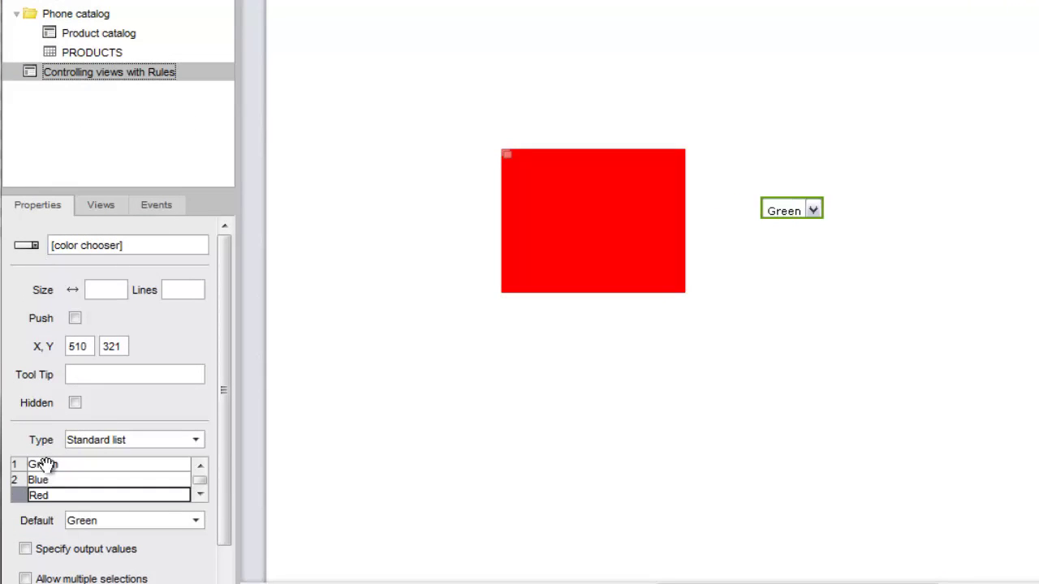
key(Return)
Set the rectangle's dynamic display prompt to 'Colored Sections DD'.
click(534, 227)
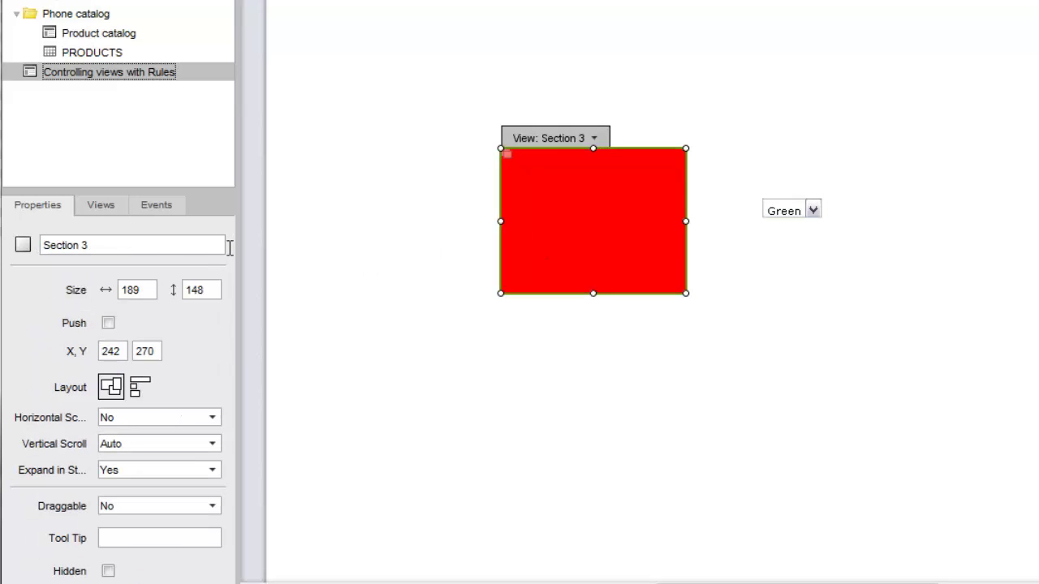
click(95, 216)
drag(106, 248, 16, 253)
text(Colored Sections DD)
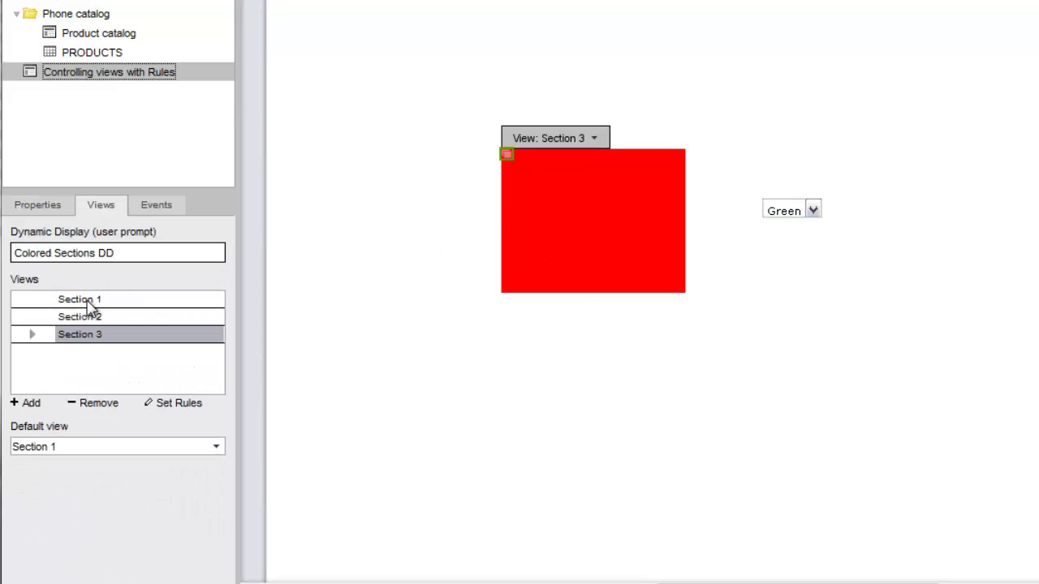
Rename views Section 1, 2 and 3 to Green, Blue and Red.
click(89, 299)
drag(103, 300, 58, 300)
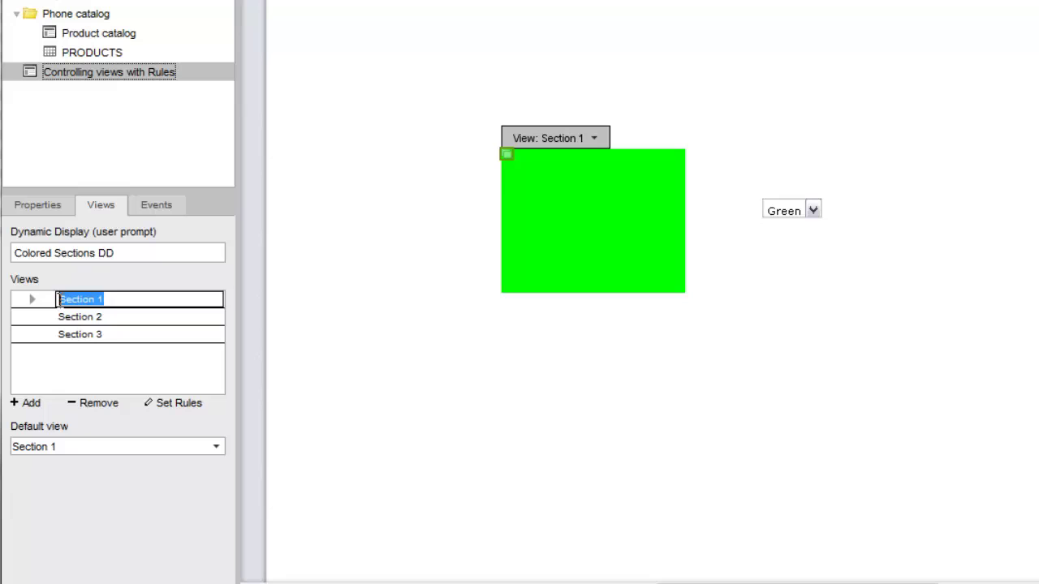
text(Green)
key(Return)
click(62, 317)
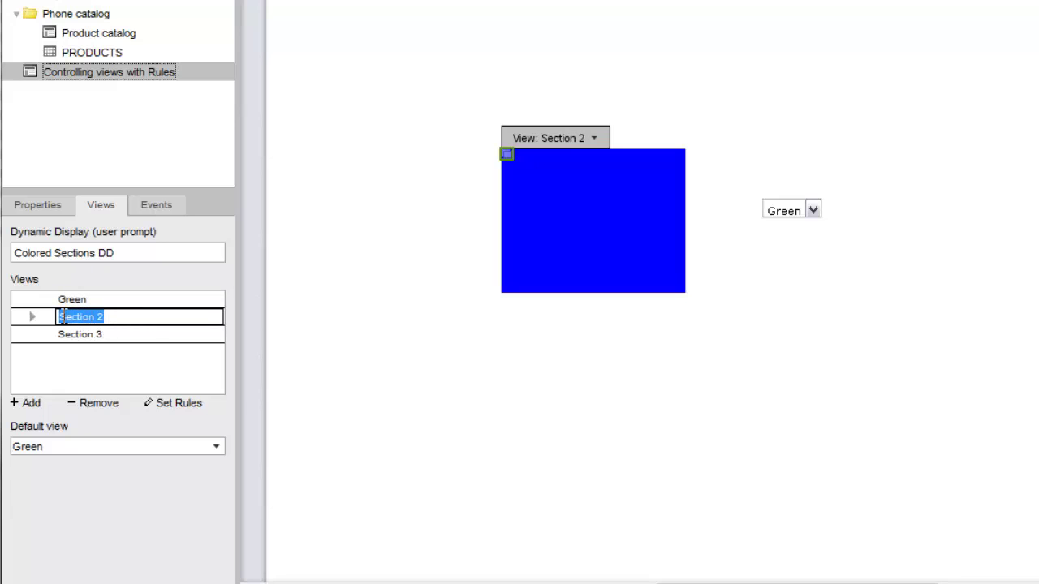
text(Blue)
click(109, 334)
drag(109, 334, 51, 338)
text(Re)
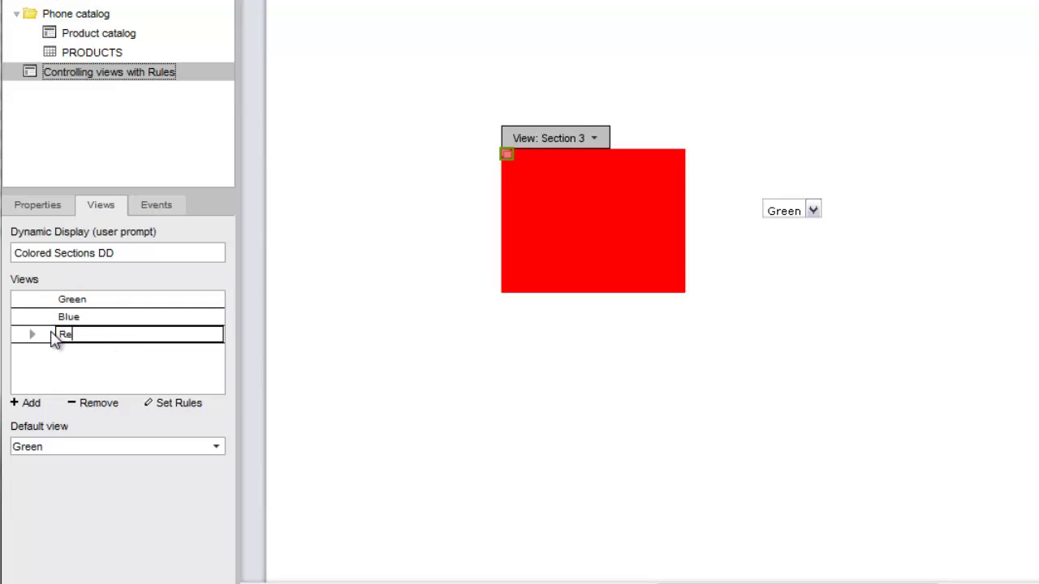
text(d)
key(Return)
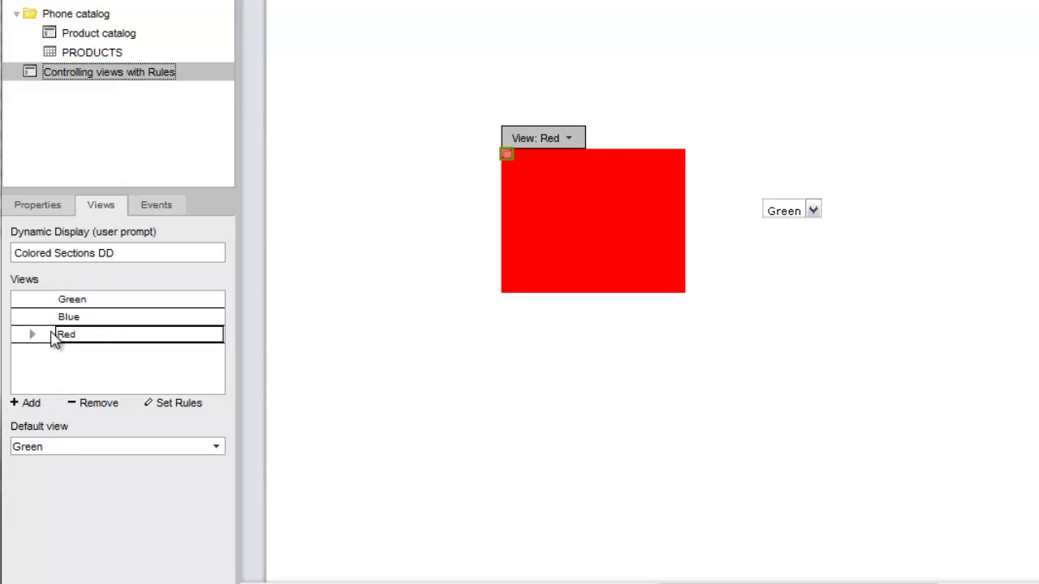
In the view rules, base view selection on the [color chooser] widget.
click(165, 408)
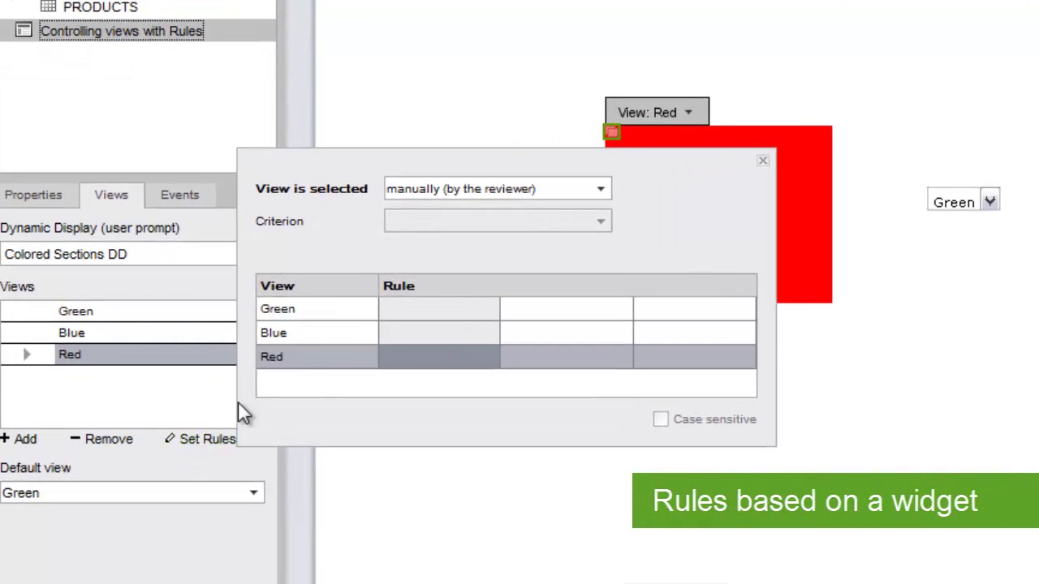
click(543, 195)
click(539, 230)
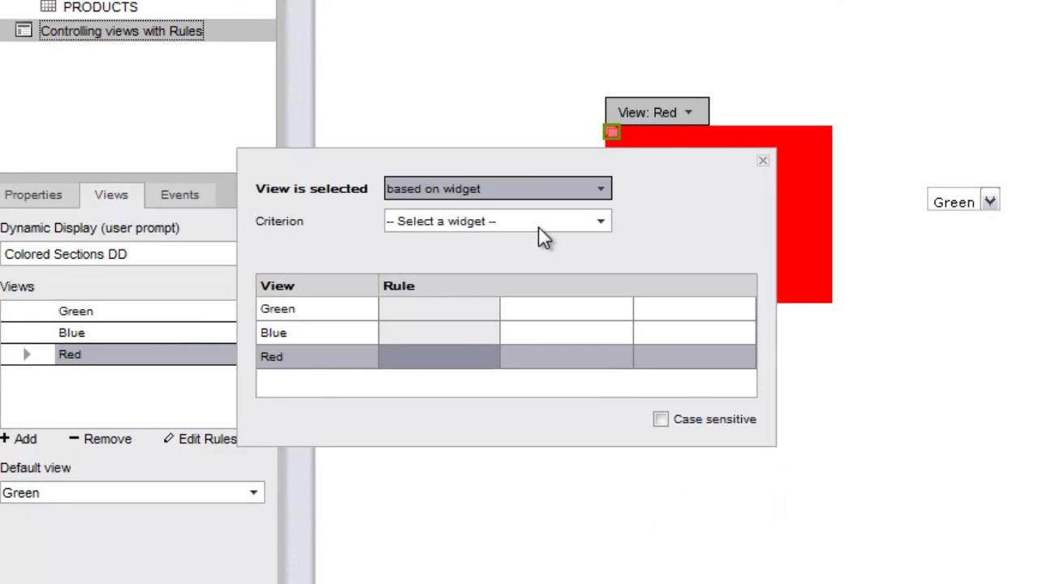
click(539, 227)
click(539, 243)
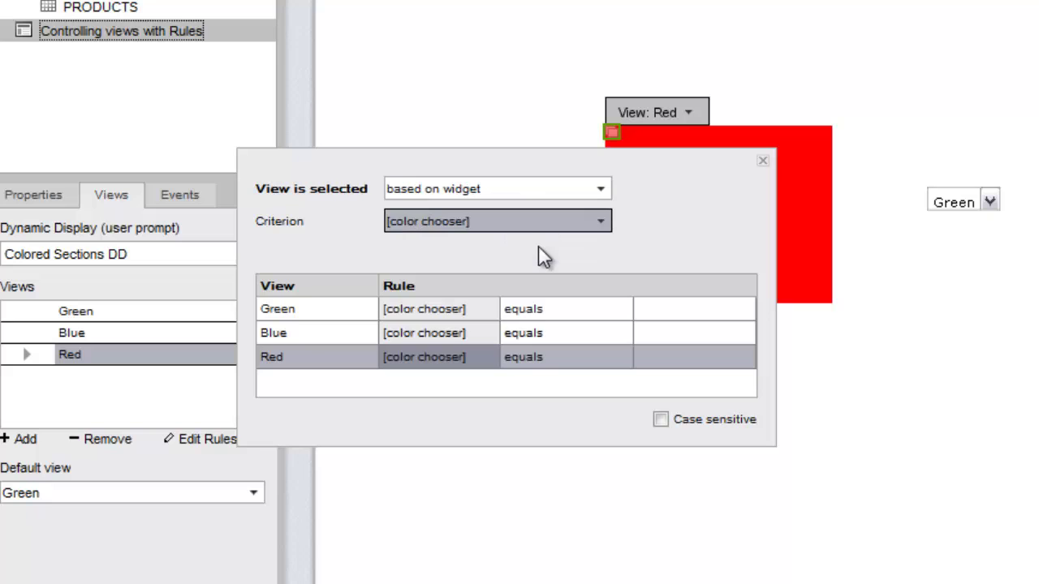
Enter matching rule values Green, Blue and Red for the three views.
click(641, 308)
text(Green)
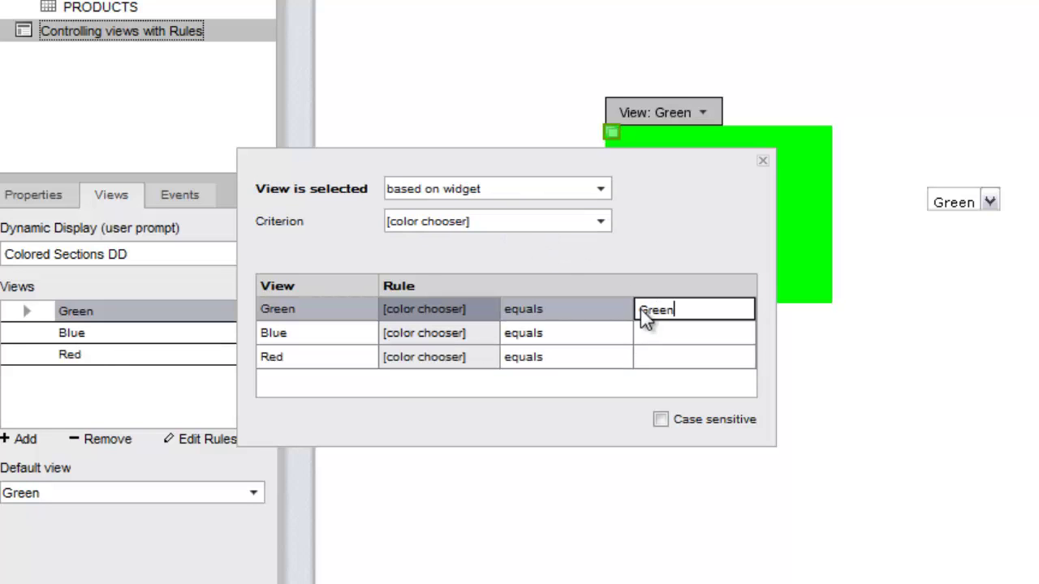
key(Return)
text(Blue)
key(Return)
text(Red)
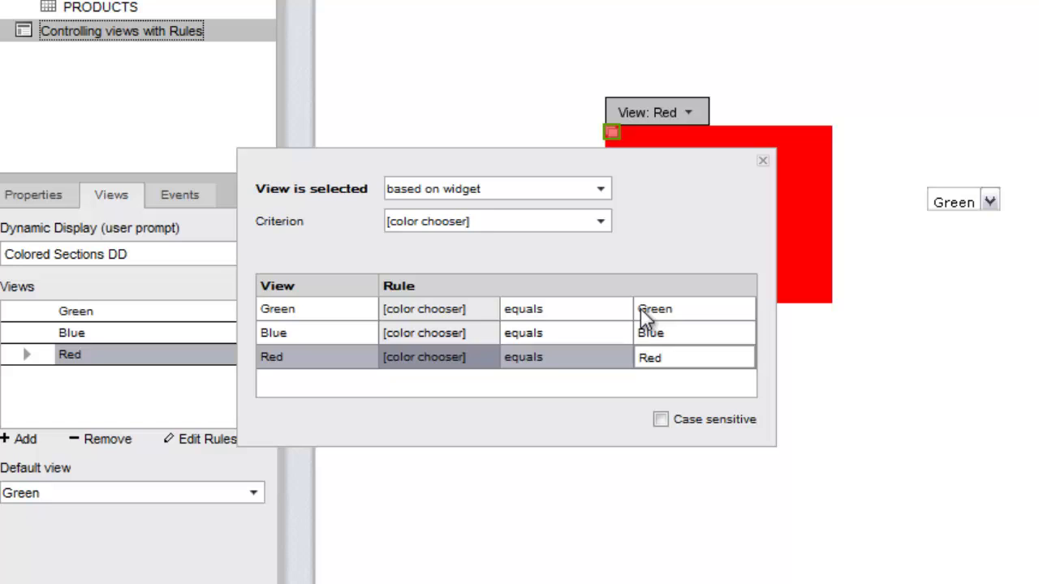
key(Return)
click(764, 160)
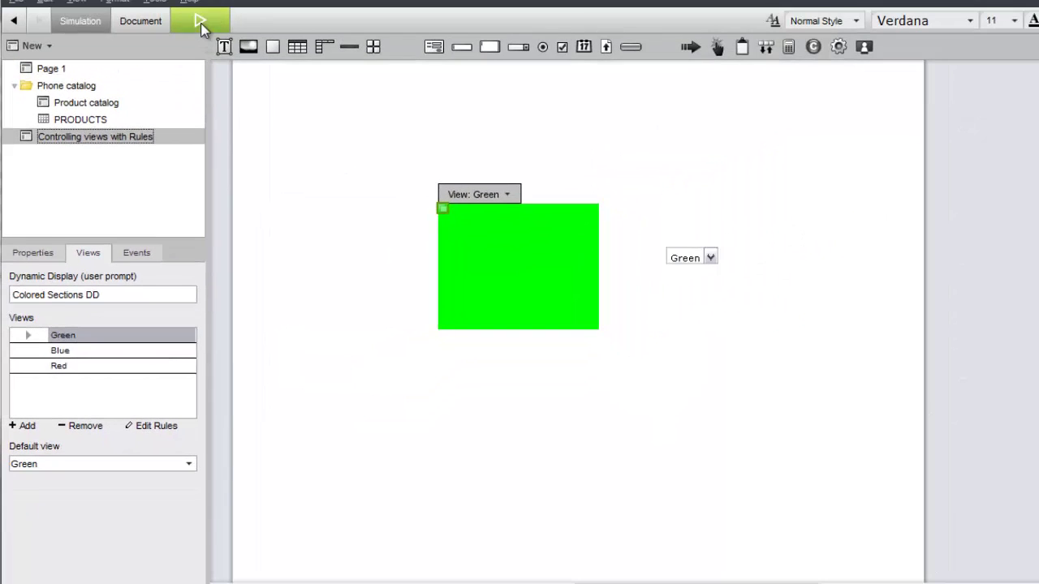
click(201, 23)
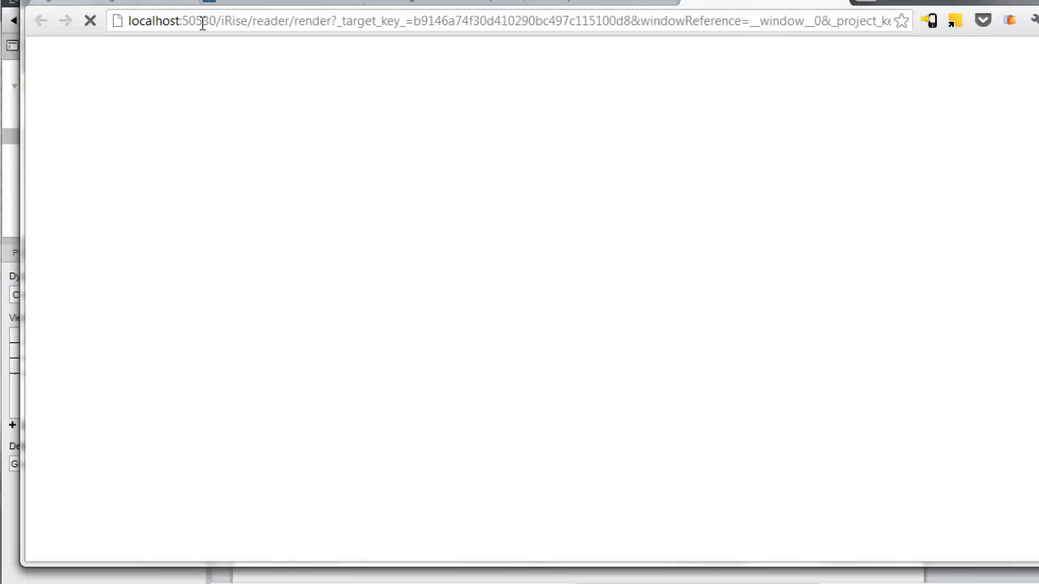
click(506, 345)
click(504, 370)
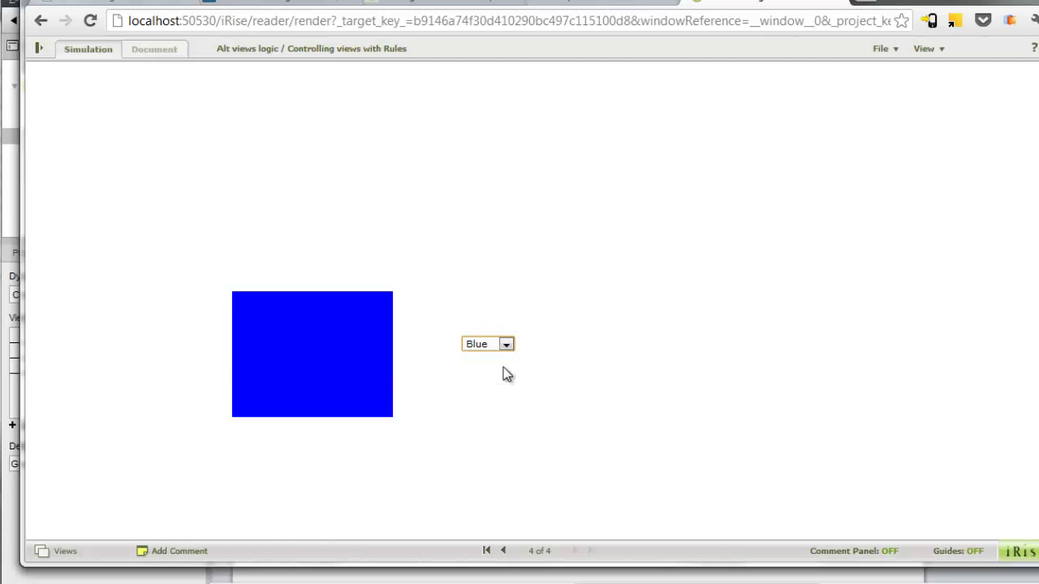
click(506, 344)
click(505, 379)
click(505, 344)
click(507, 356)
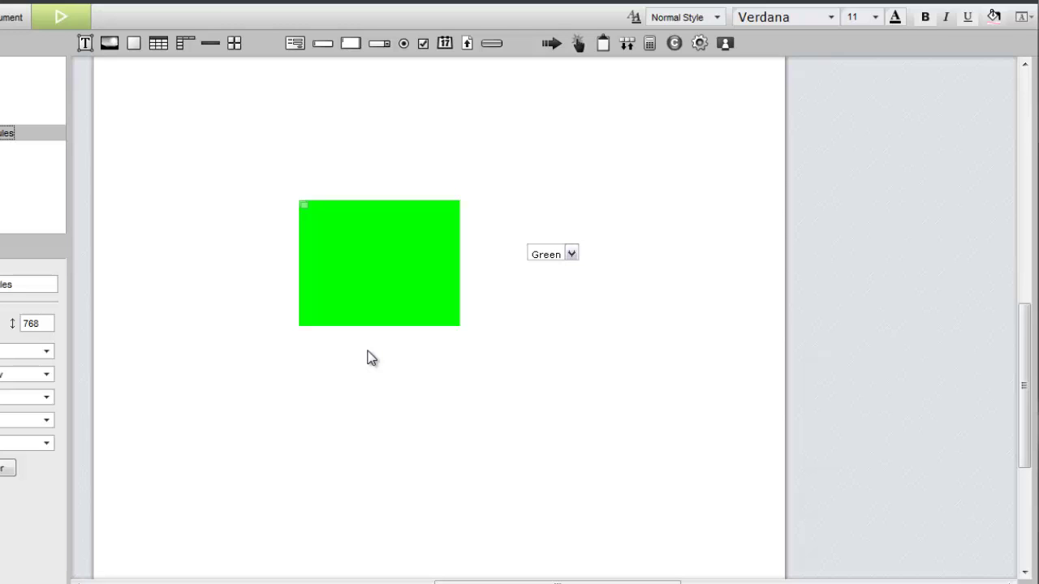
Wrap the color dropdown in a form and enlarge the form around it.
click(563, 258)
right_click(568, 256)
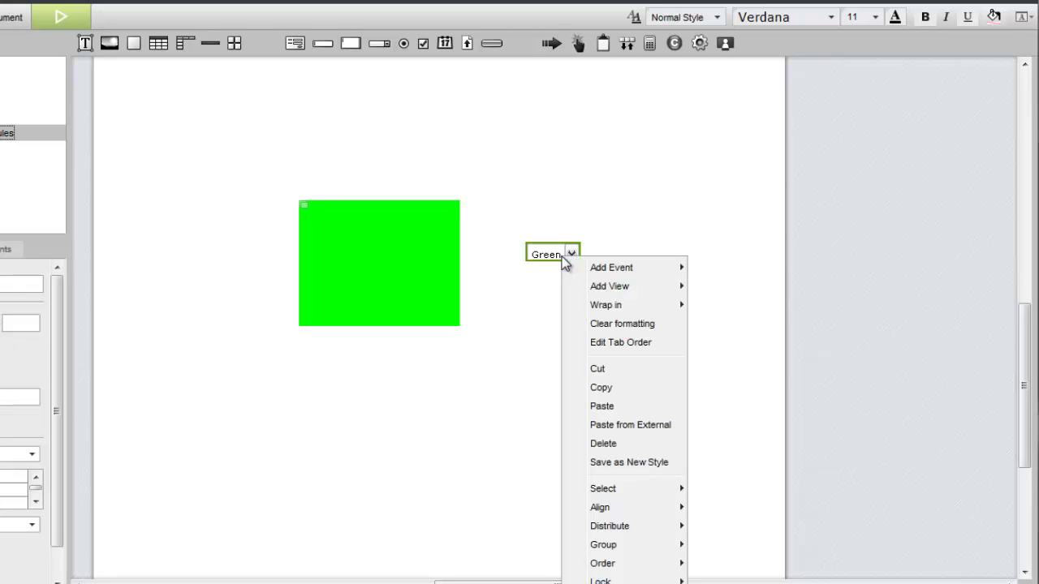
mouse_move(641, 304)
click(719, 303)
drag(581, 260, 595, 273)
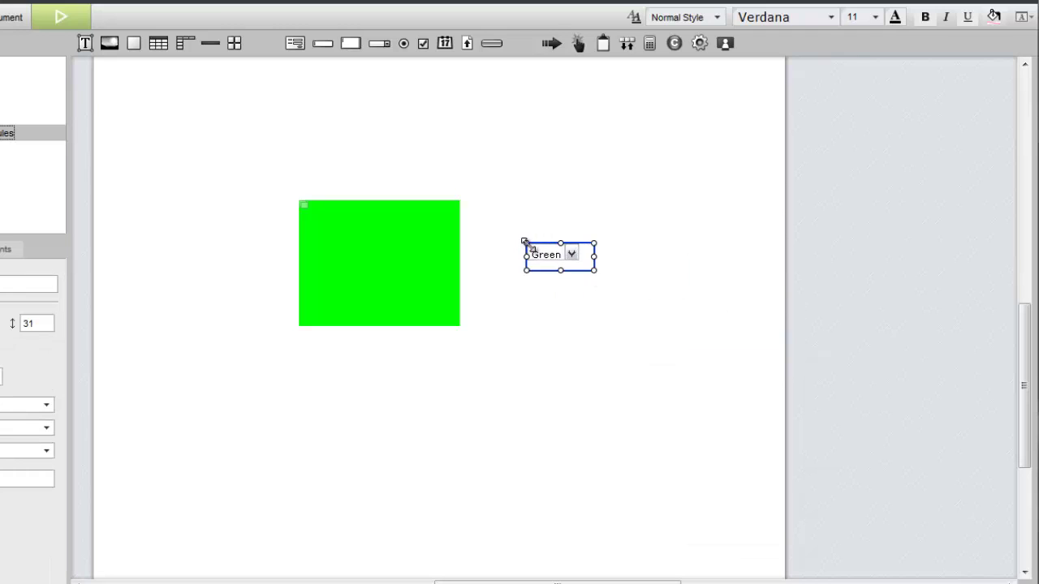
drag(527, 239, 521, 240)
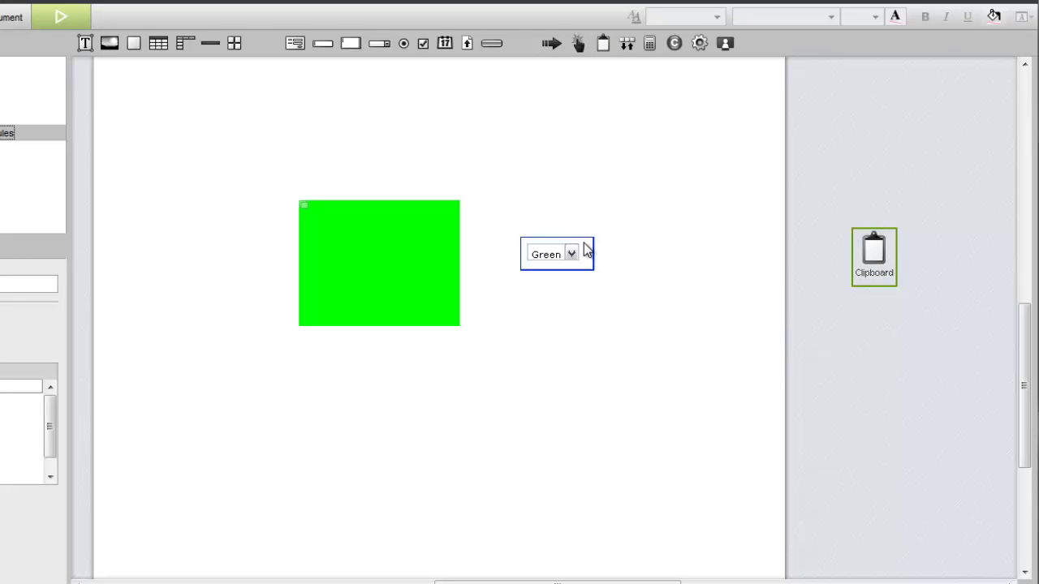
Send the dropdown's value to the Clipboard as the Color choice field.
drag(587, 249, 877, 258)
click(899, 282)
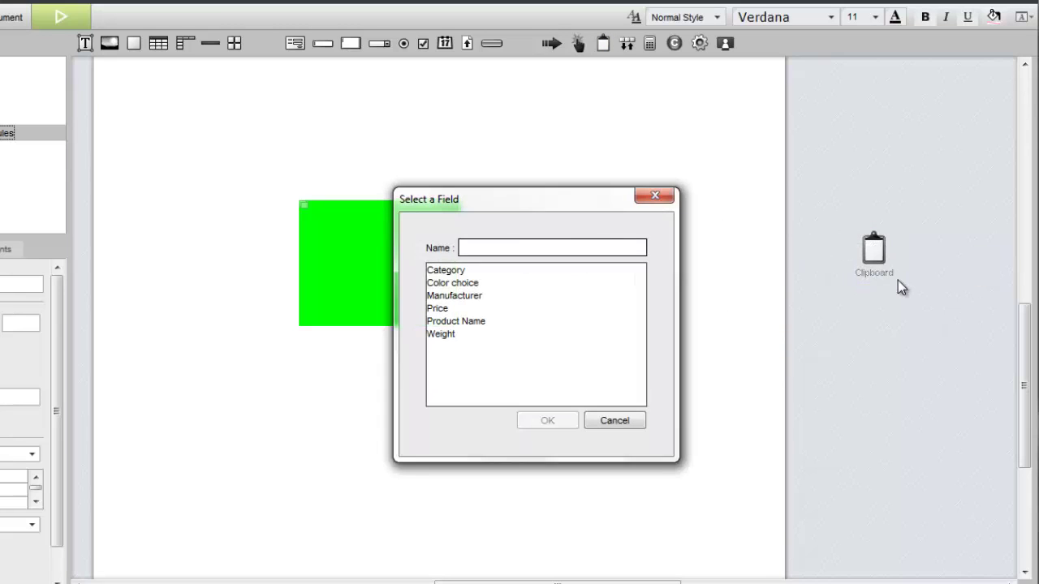
text(Color choice)
key(Return)
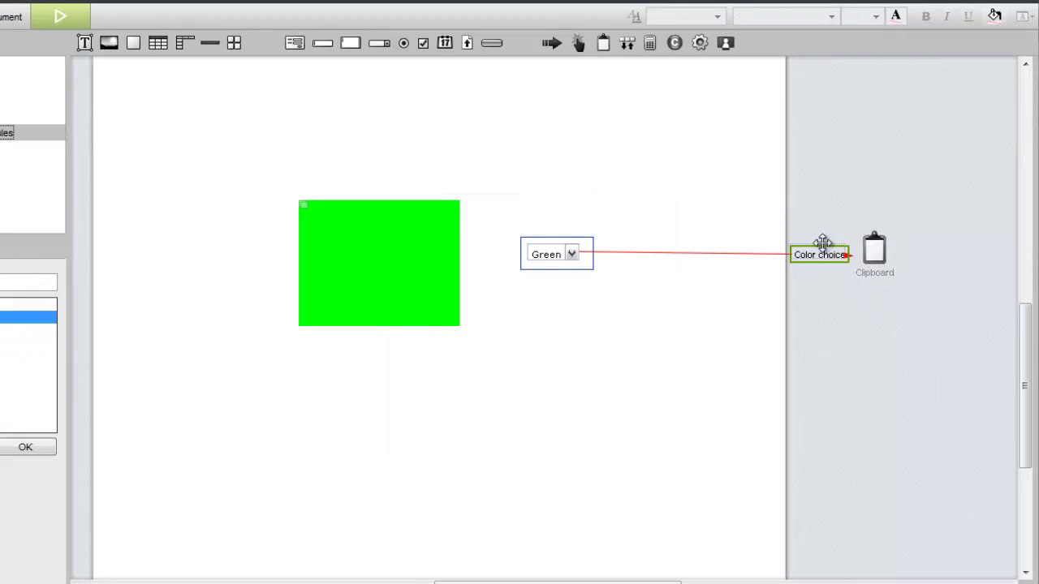
drag(821, 238, 815, 231)
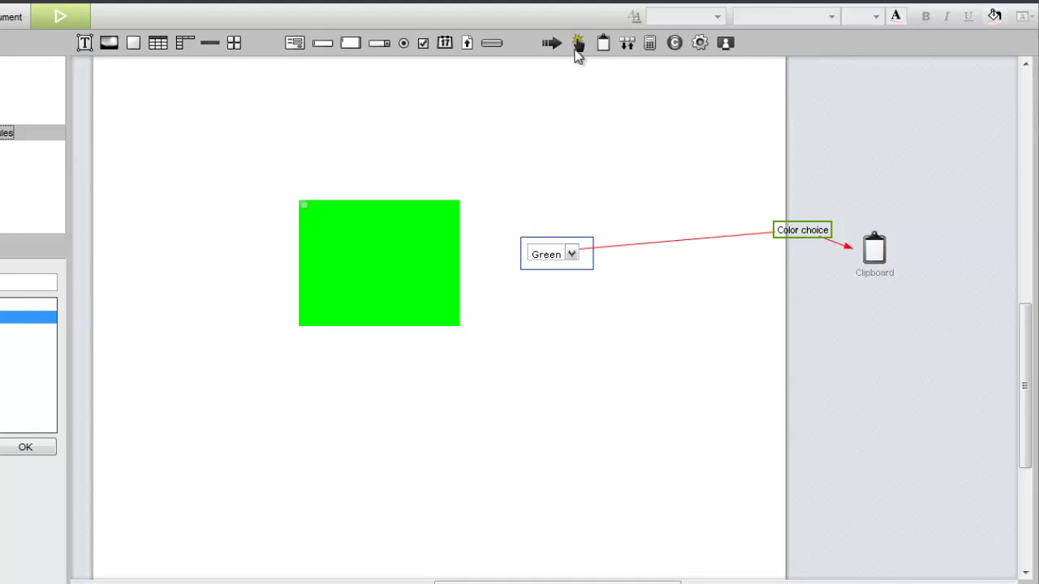
Add a Submit Form action to the dropdown, triggered On change.
click(839, 336)
click(264, 231)
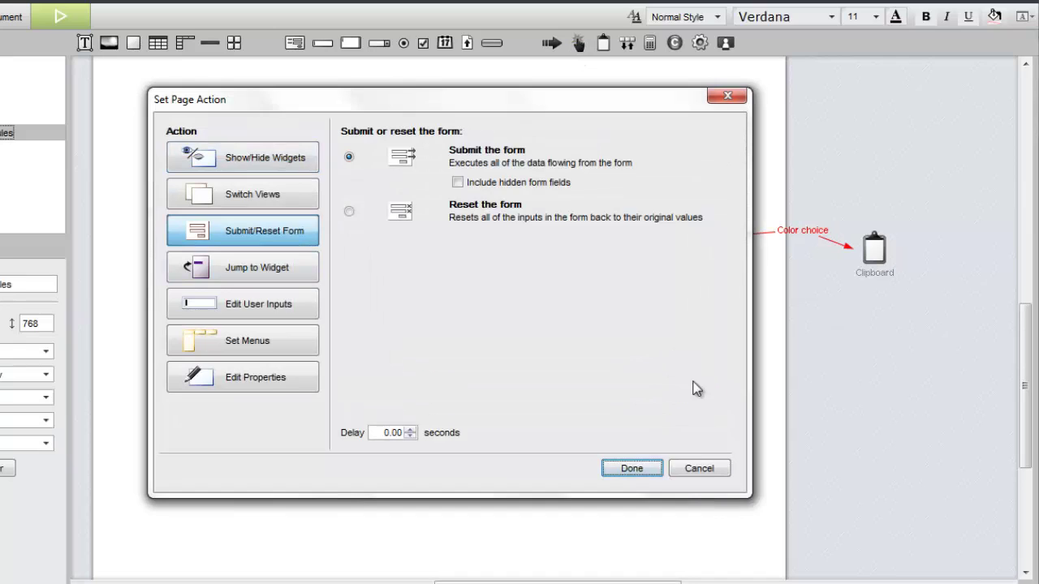
click(651, 468)
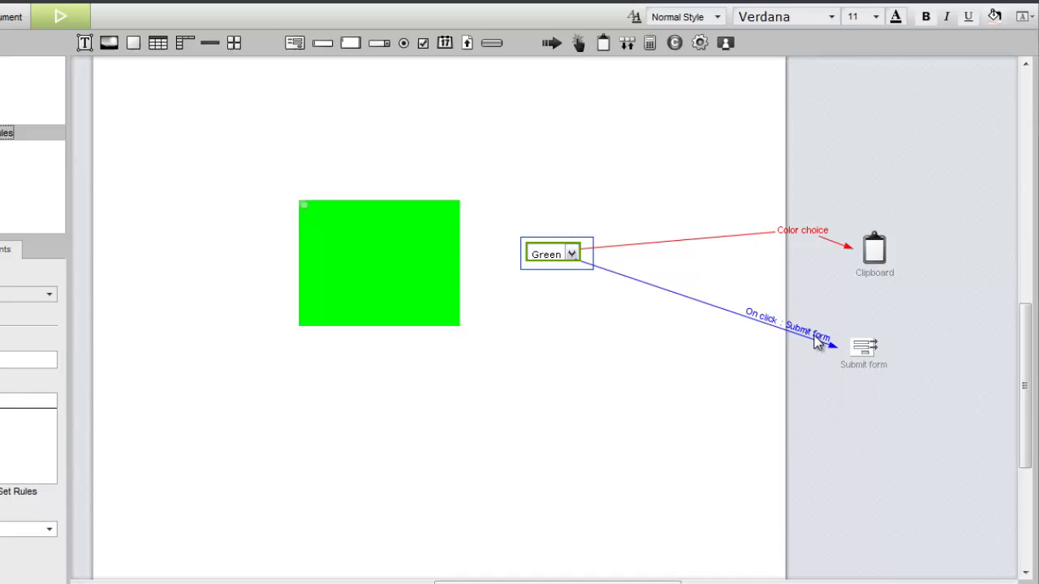
right_click(816, 345)
mouse_move(859, 347)
click(955, 366)
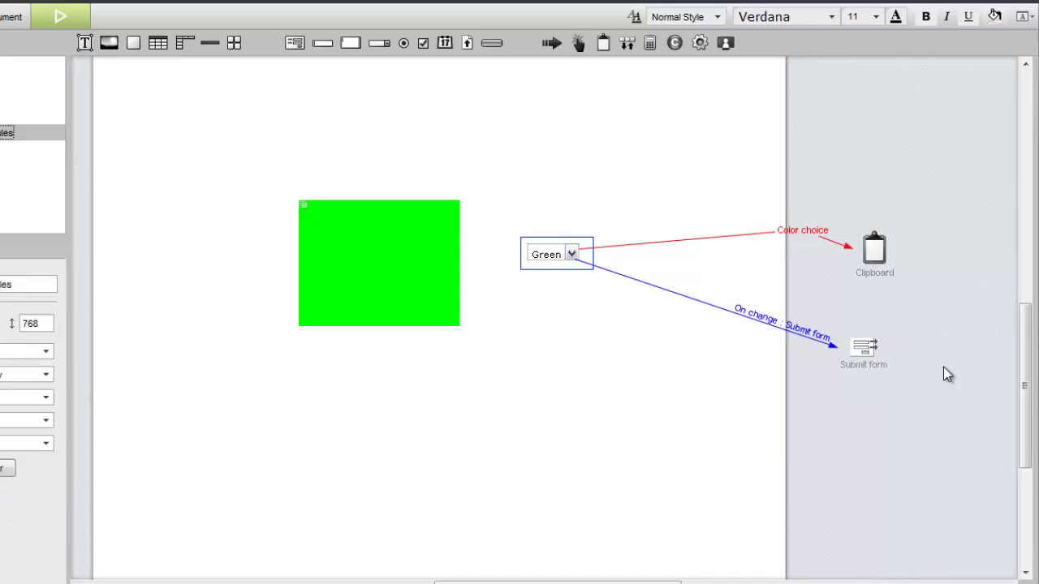
Change the color views' rules to be based on data, with Color choice as criterion.
click(390, 294)
click(85, 252)
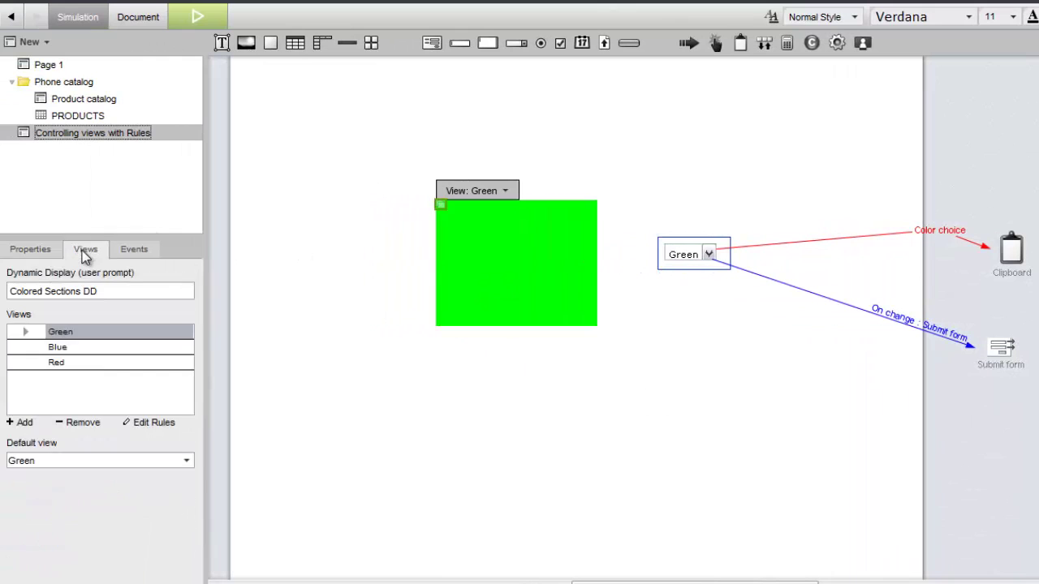
click(167, 423)
click(432, 245)
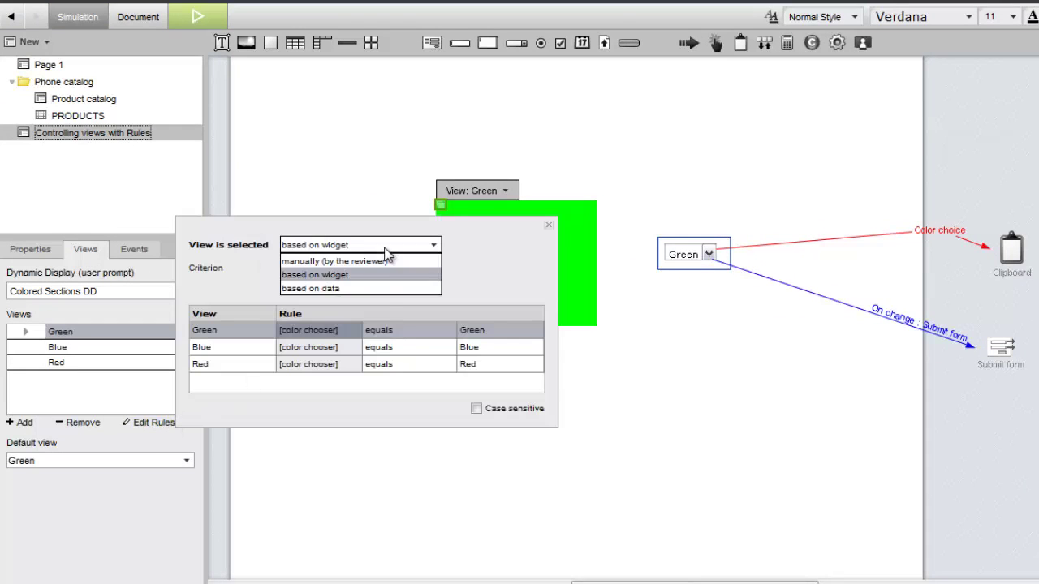
click(379, 288)
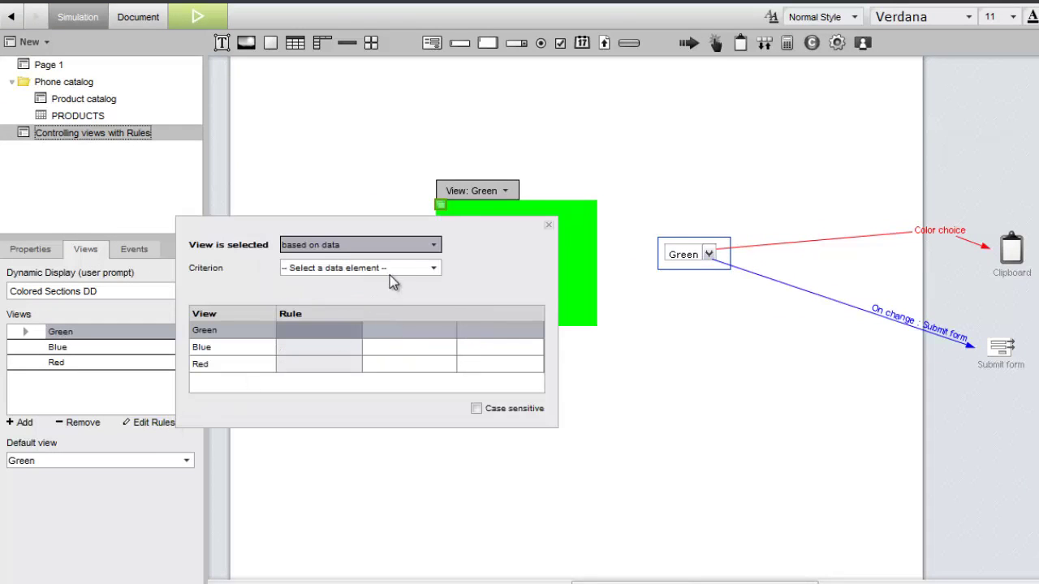
click(391, 276)
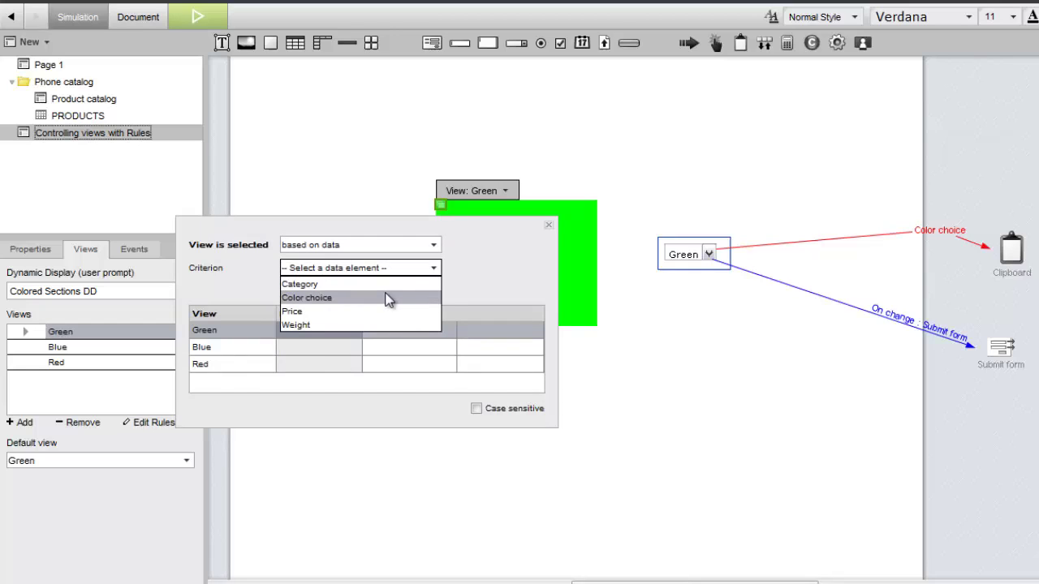
click(388, 299)
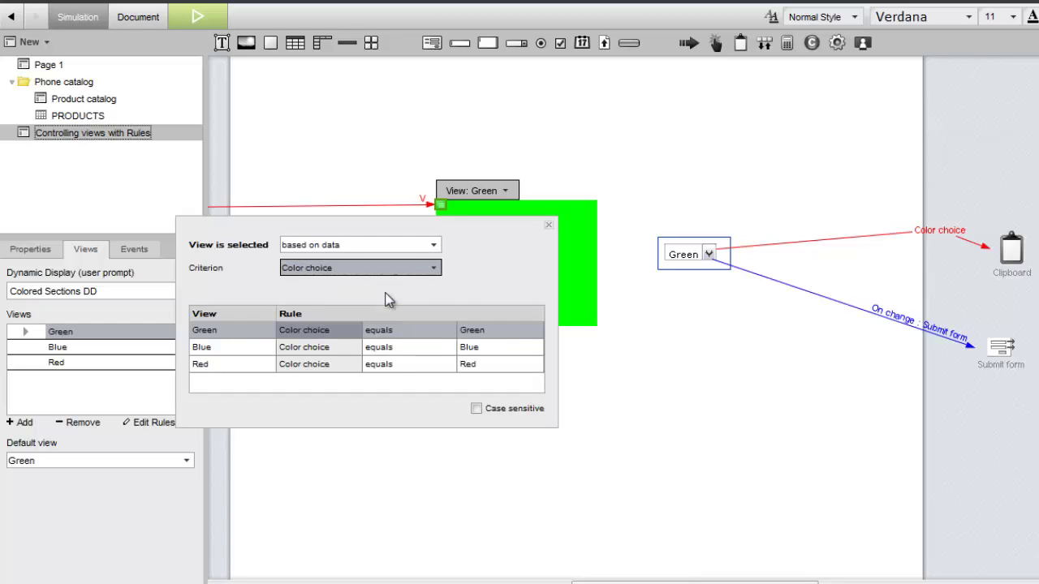
click(548, 225)
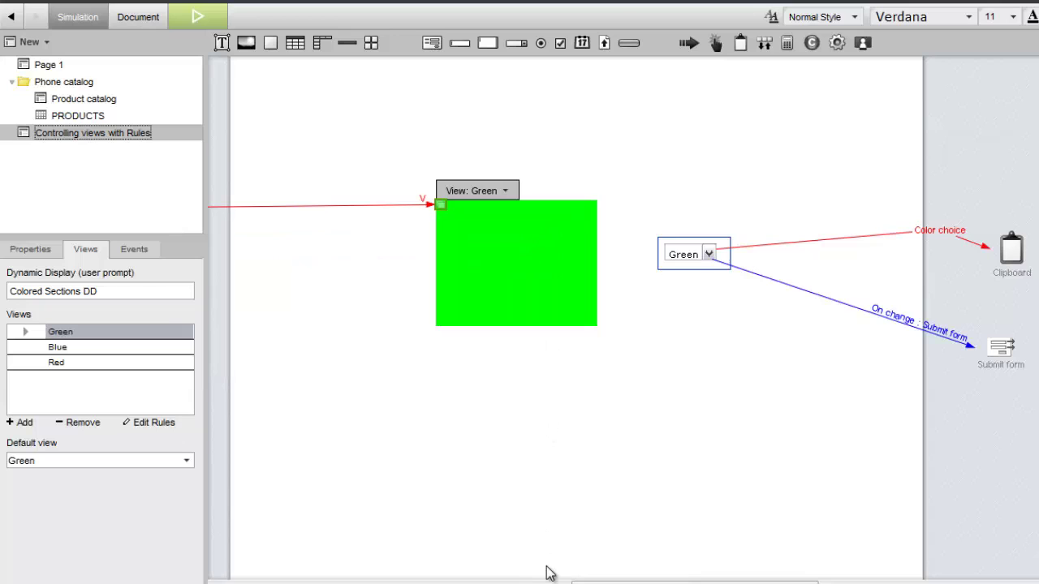
Link the Color choice data from the clipboard into the color dropdown and run the simulation.
drag(570, 582, 515, 582)
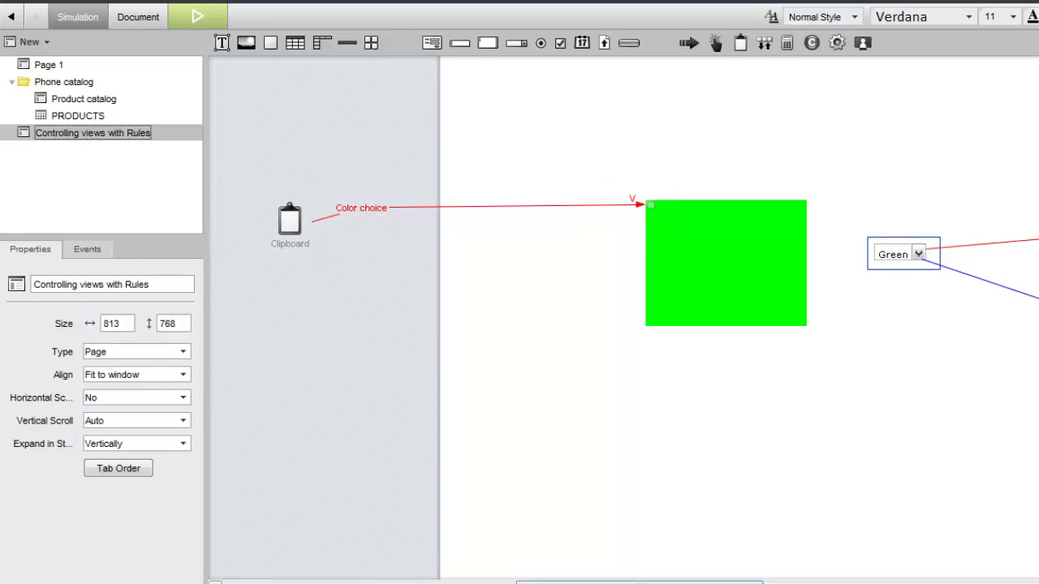
click(369, 208)
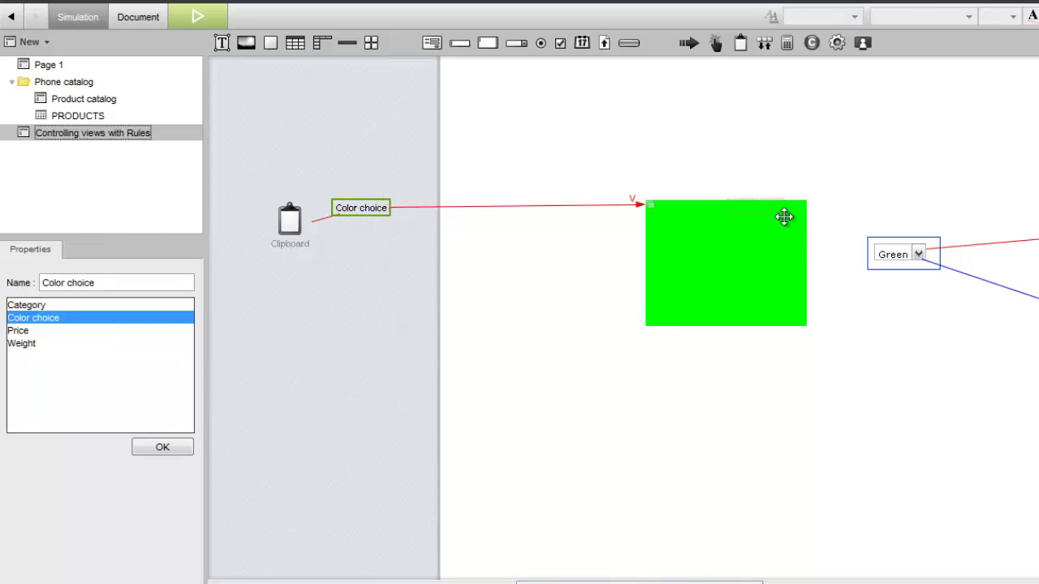
drag(785, 217, 884, 261)
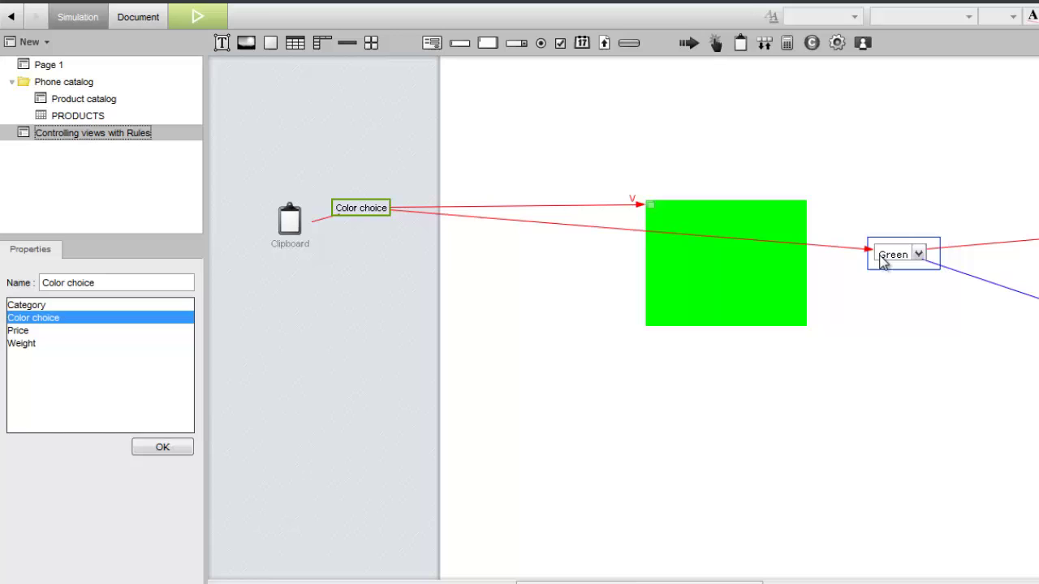
click(197, 16)
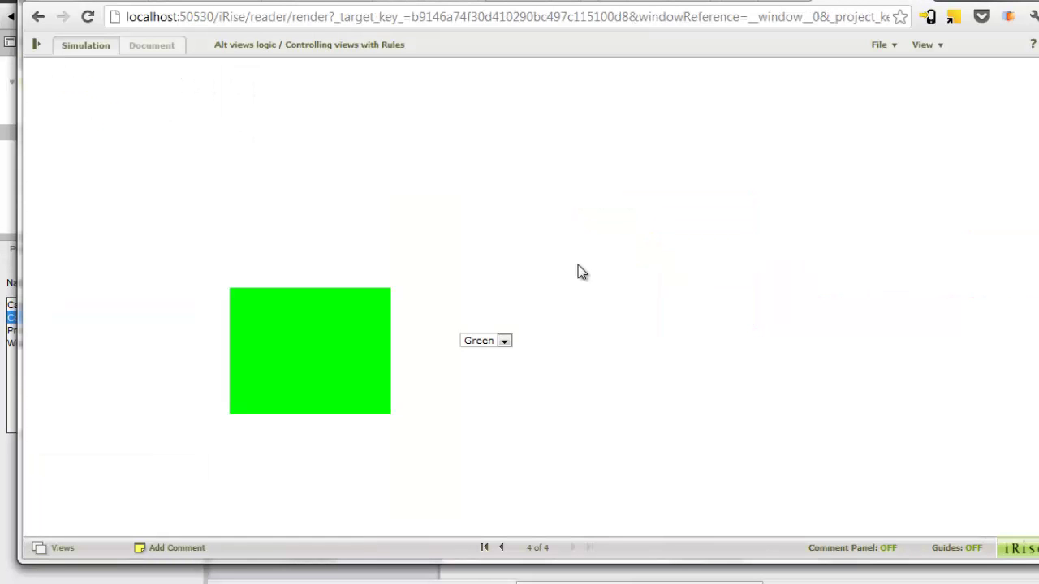
Pick Blue, then Red, in the dropdown to recolour the rectangle, then close the simulation.
click(504, 340)
click(500, 364)
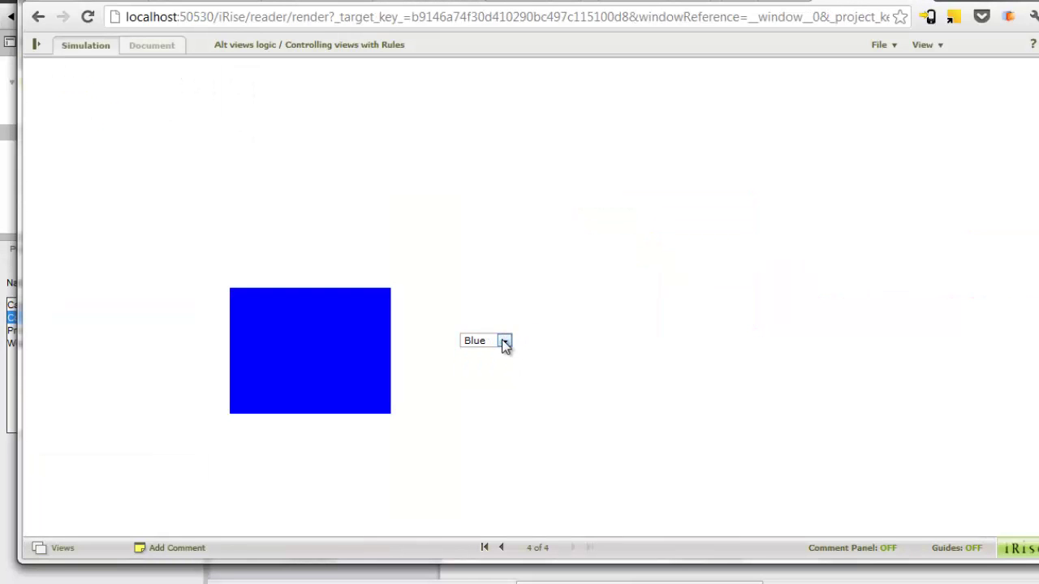
click(504, 341)
click(498, 375)
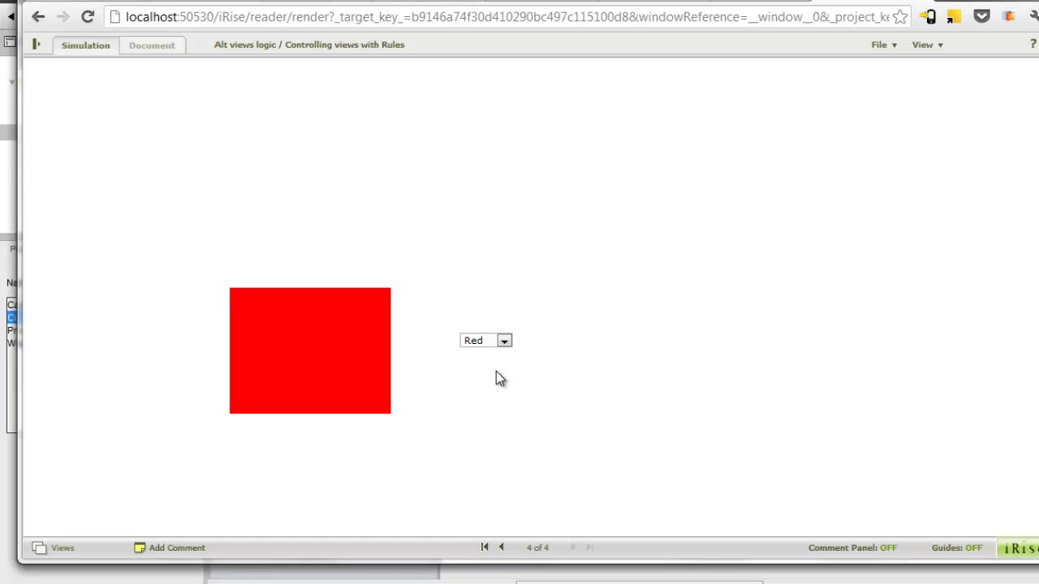
key(alt+F4)
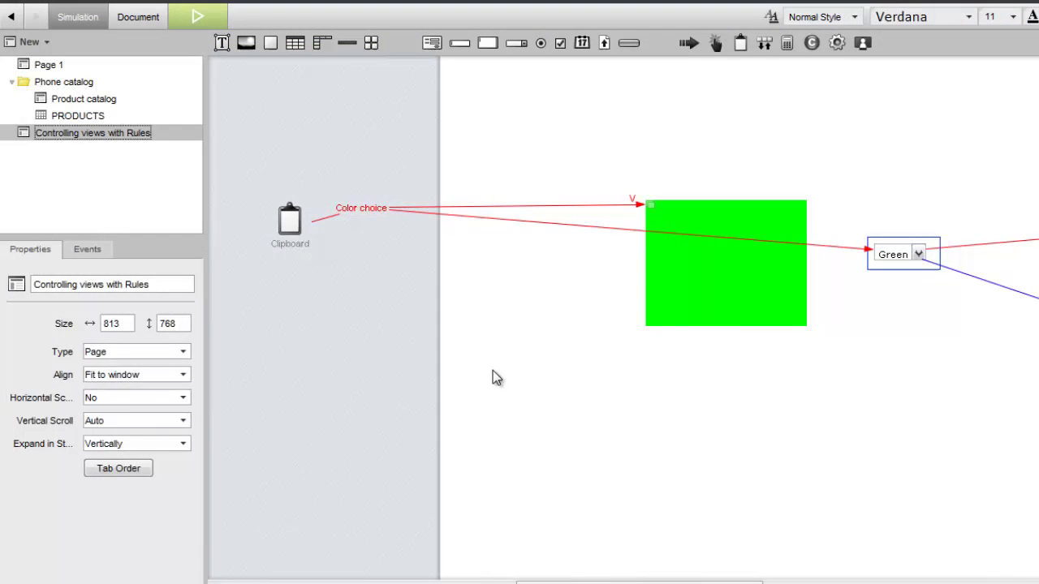
On the Product catalog page, switch the product tile list to its No matches view.
click(68, 101)
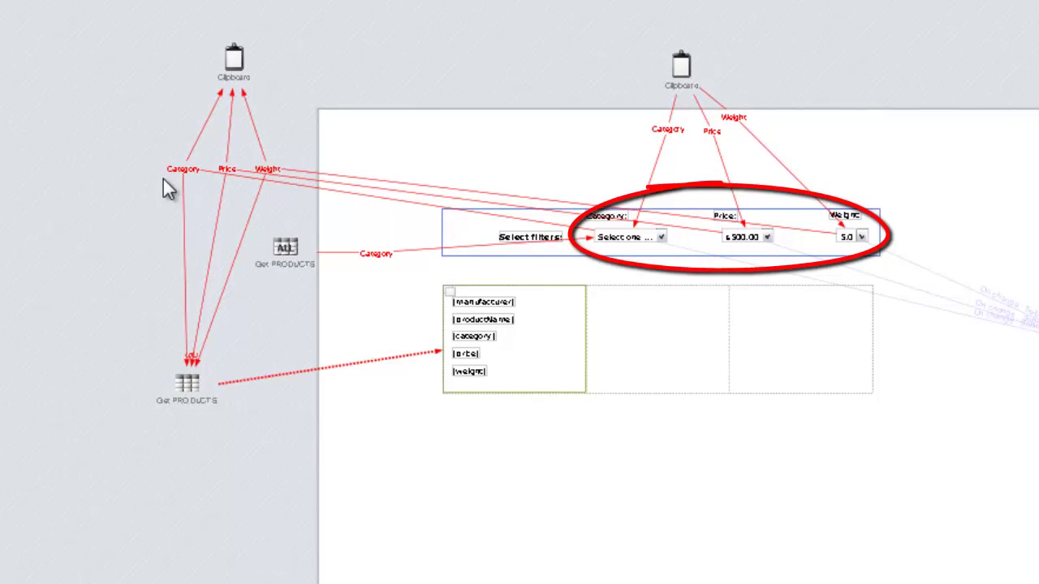
click(537, 318)
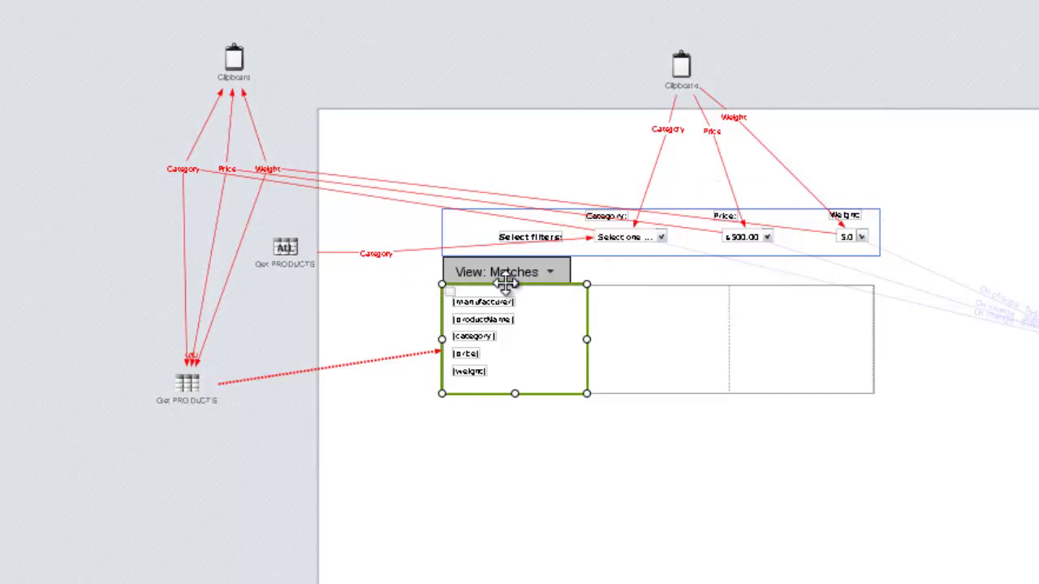
click(504, 274)
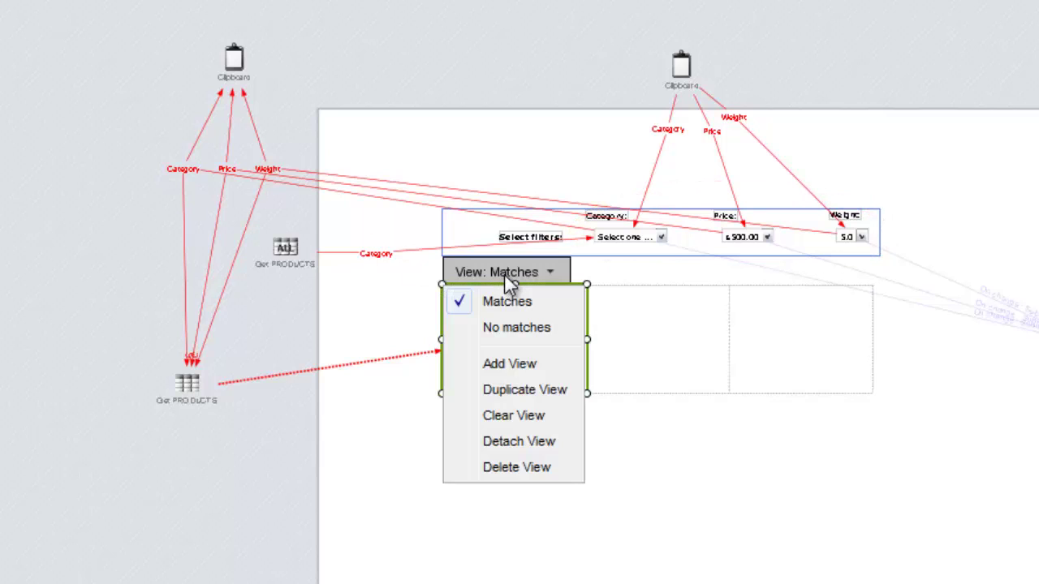
click(511, 328)
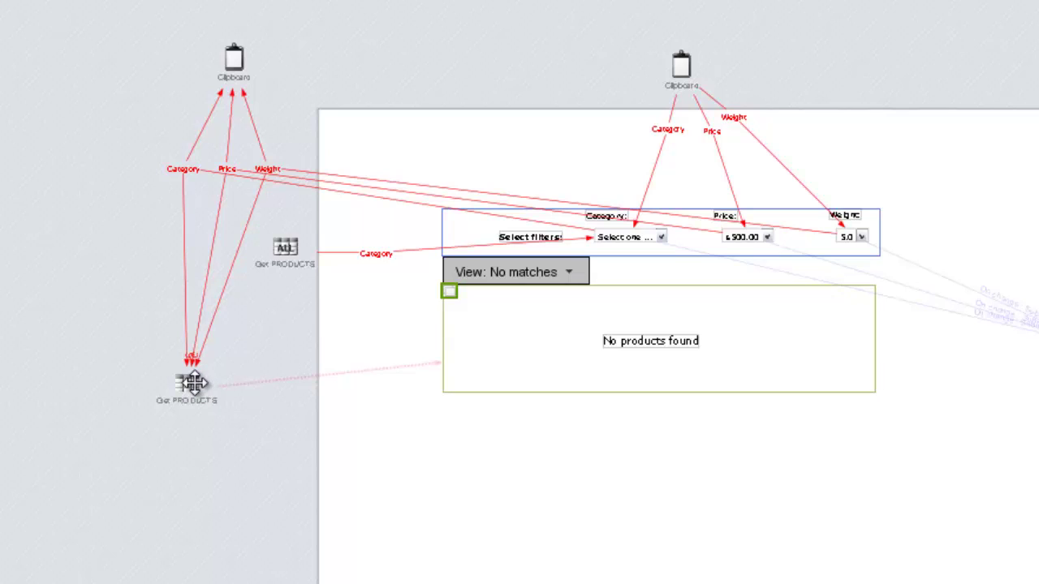
Link Get PRODUCTS to the product list and set Record > PRODUCTS as its Views criterion.
drag(194, 381, 507, 349)
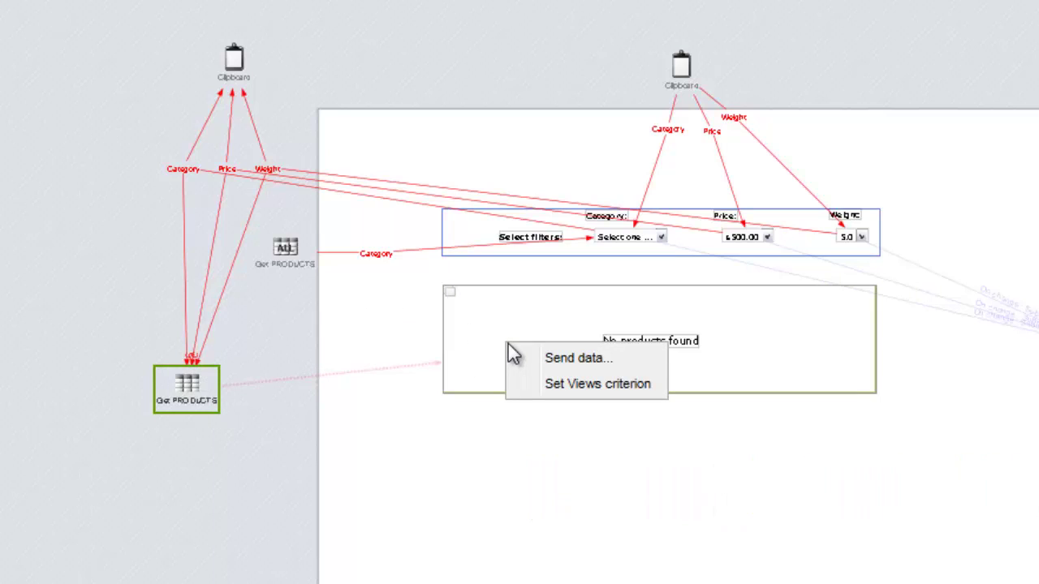
click(543, 378)
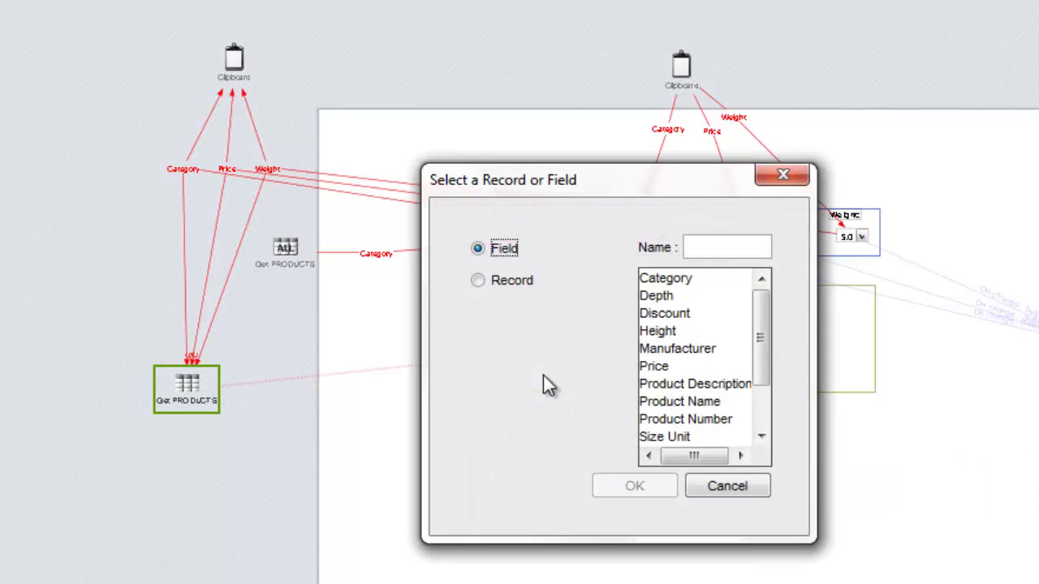
click(477, 280)
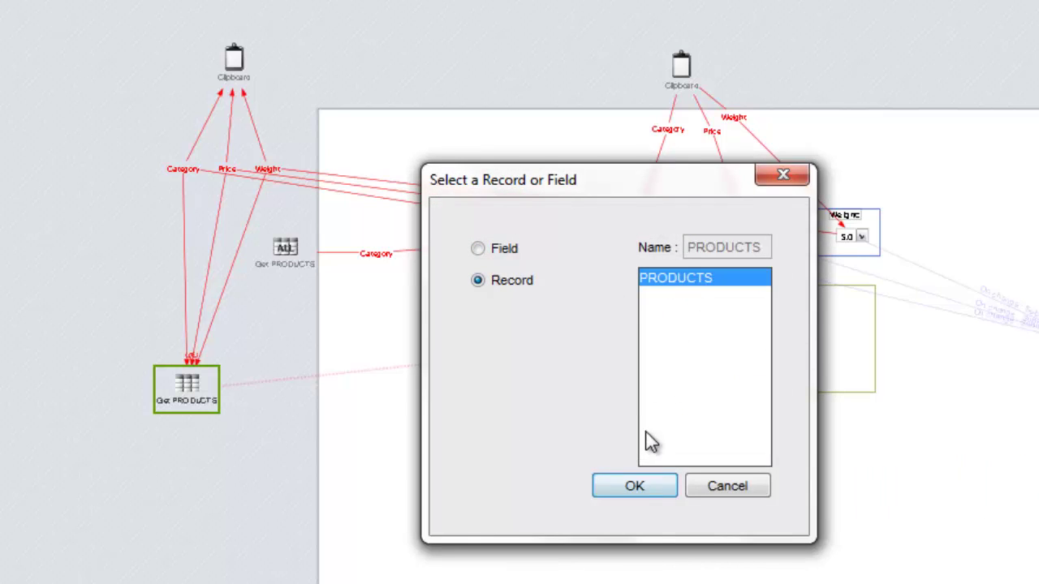
click(645, 487)
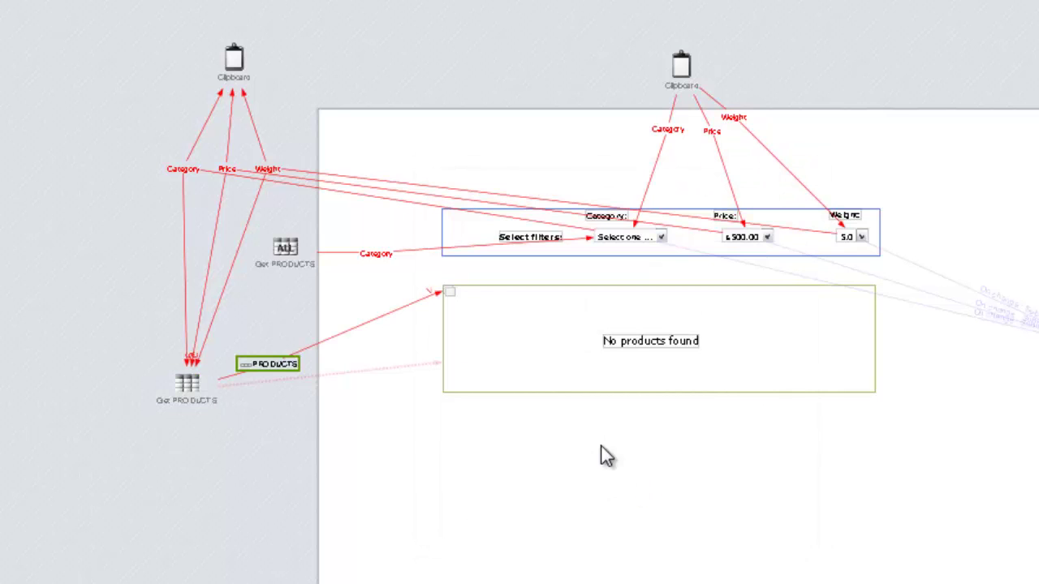
click(552, 373)
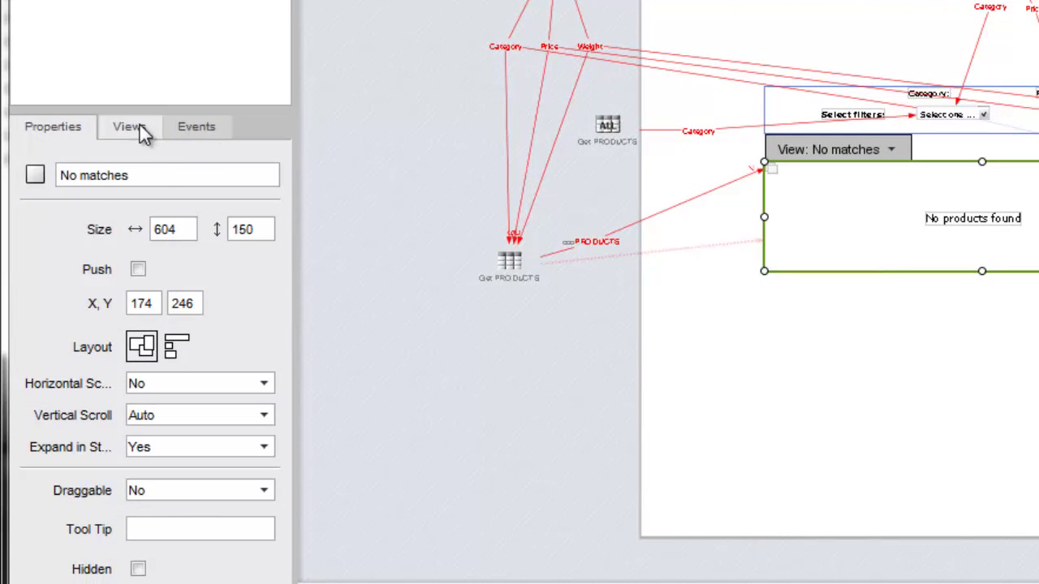
Edit the view rules: Matches when PRODUCTS 'is not empty', No matches when 'is empty'.
click(128, 126)
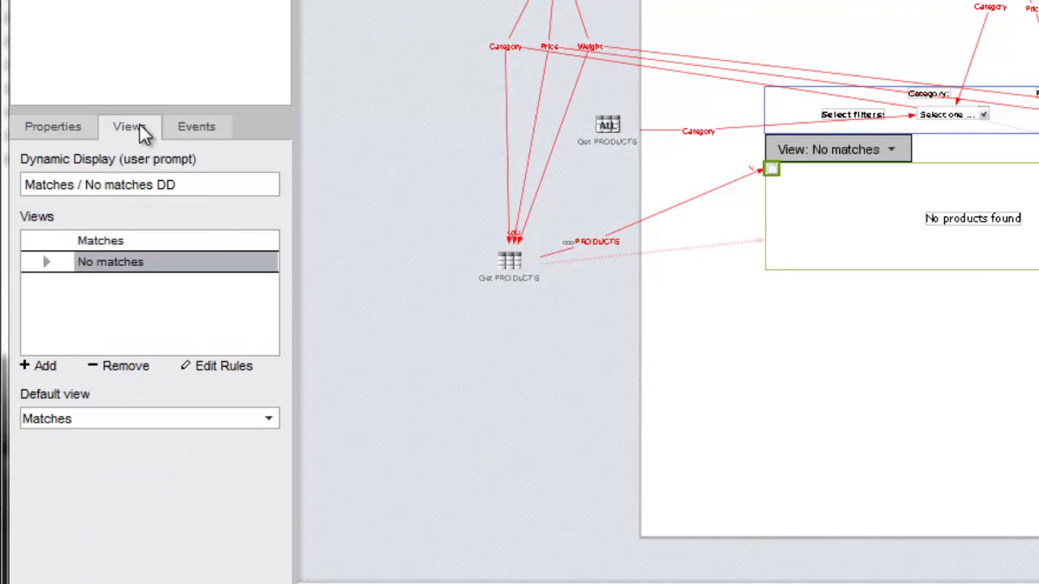
click(228, 366)
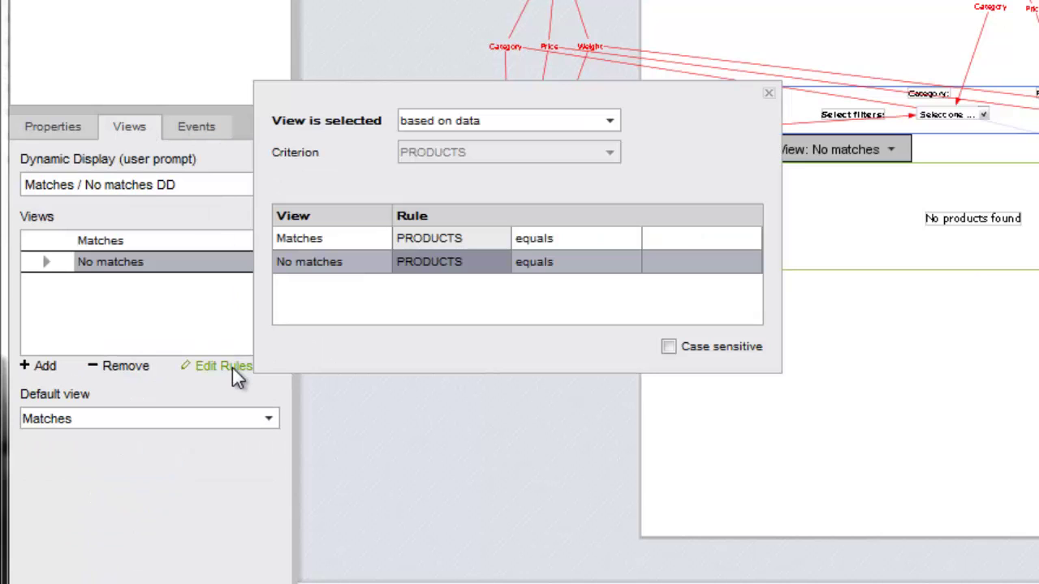
click(525, 240)
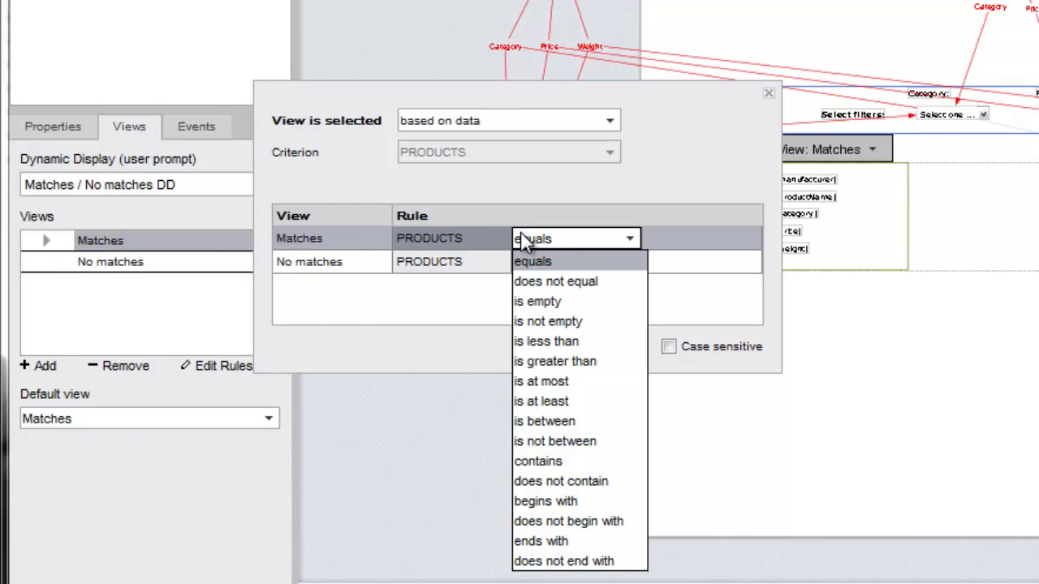
click(532, 321)
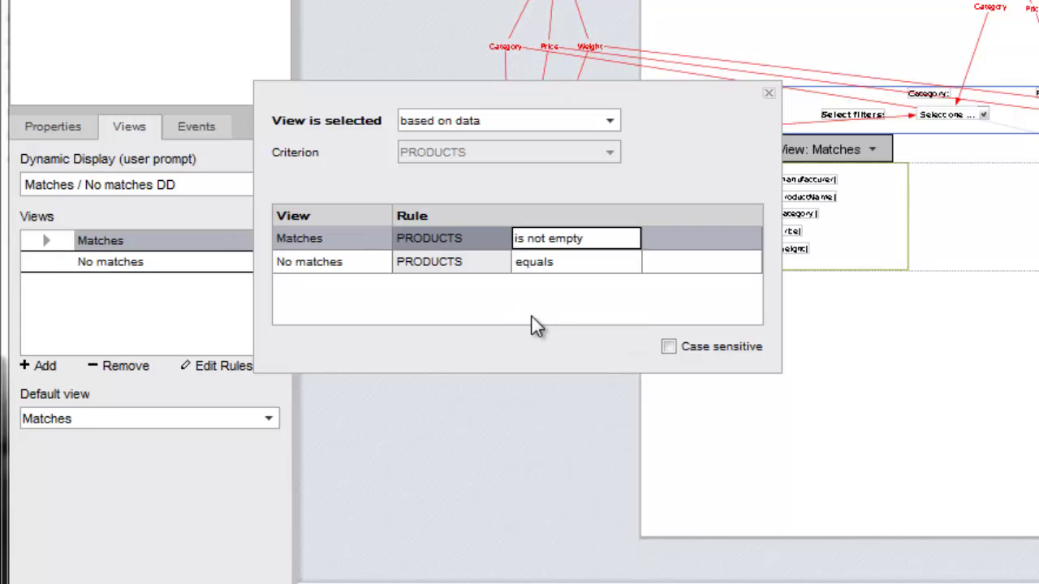
click(557, 262)
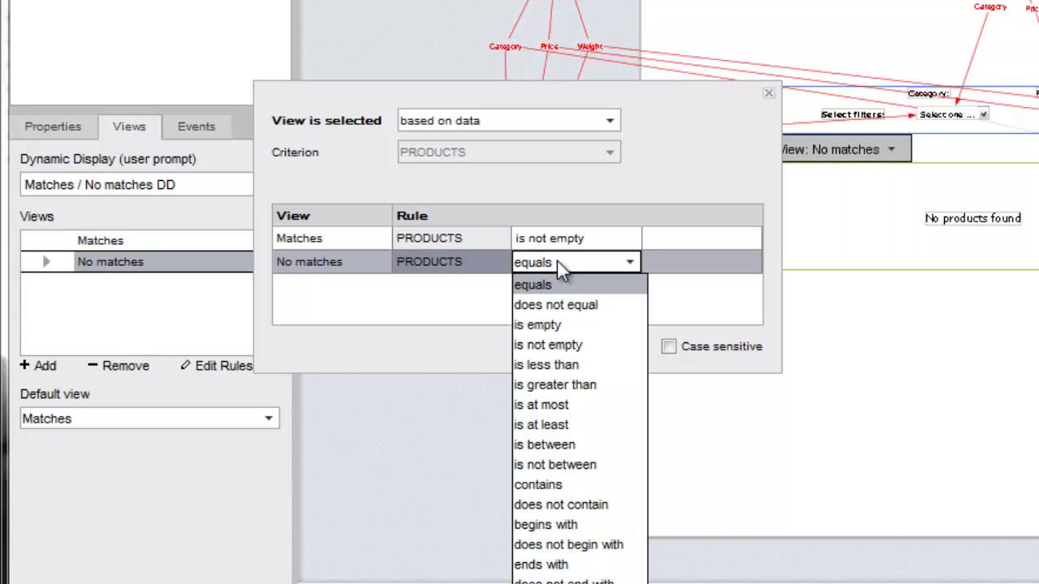
click(549, 328)
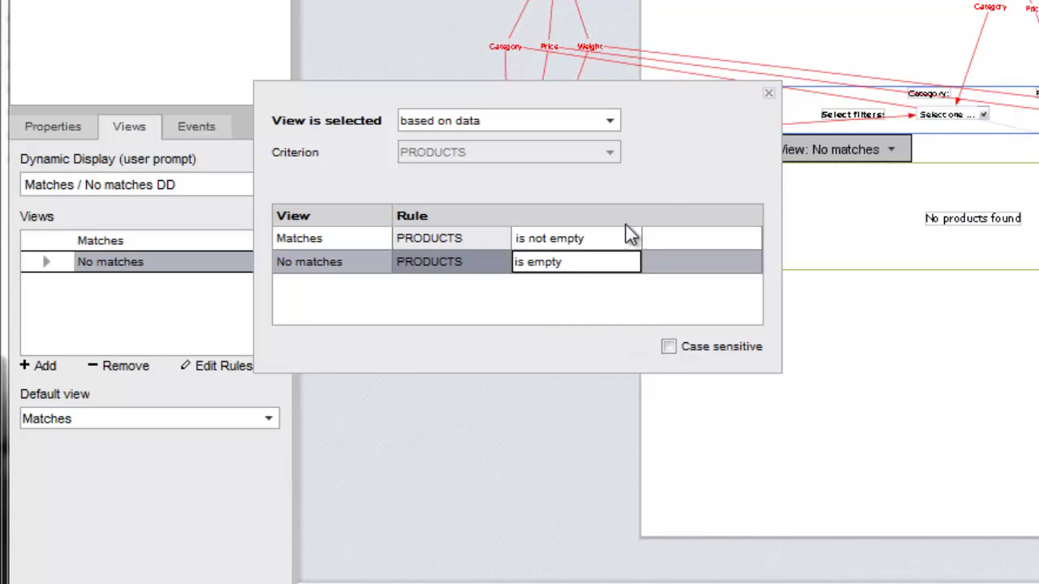
click(768, 96)
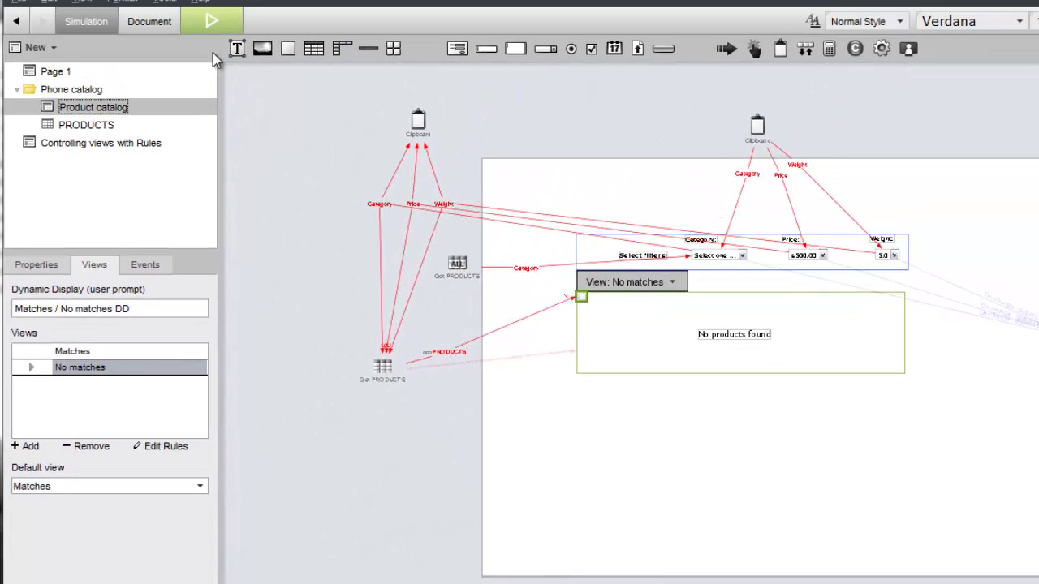
Simulate the catalog, filter Category to Slider, then set Price to $100.00.
click(213, 21)
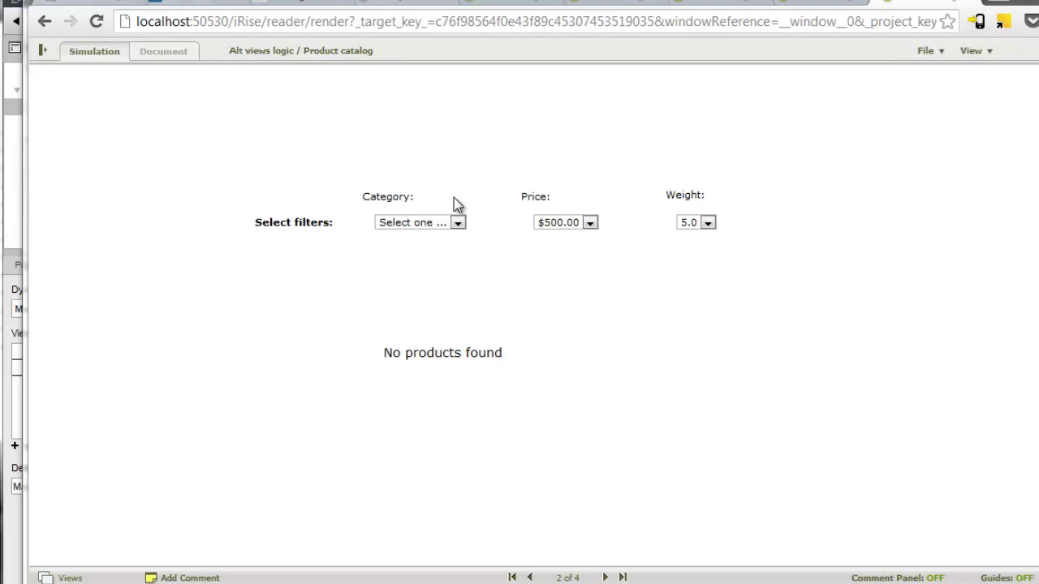
click(458, 224)
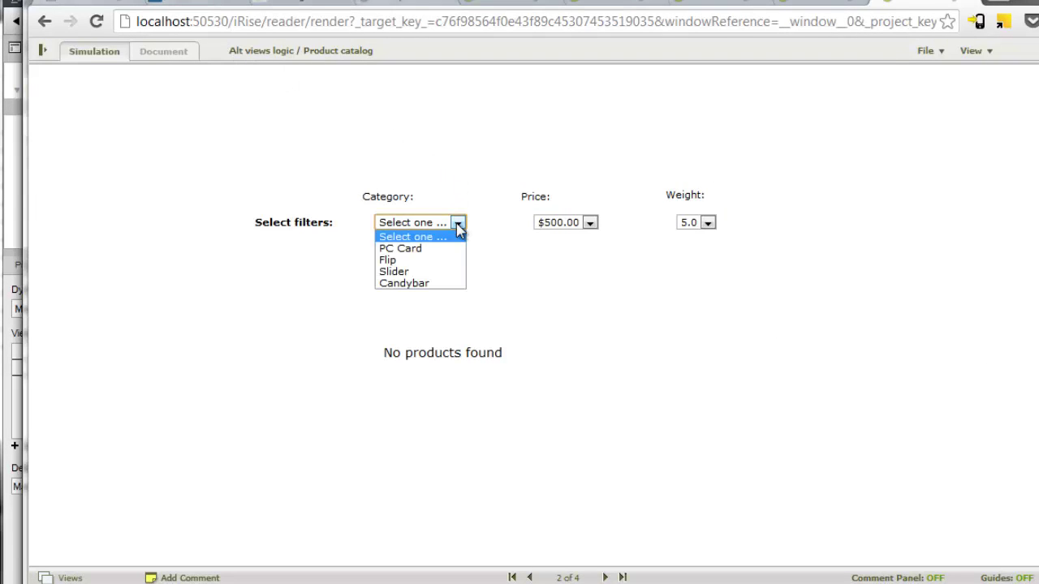
click(438, 273)
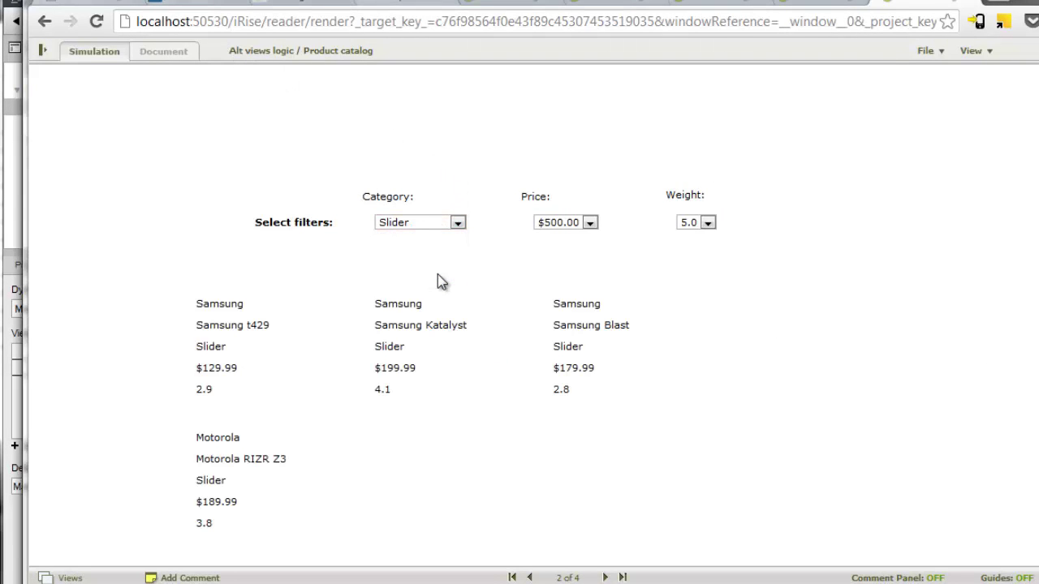
click(591, 224)
click(571, 284)
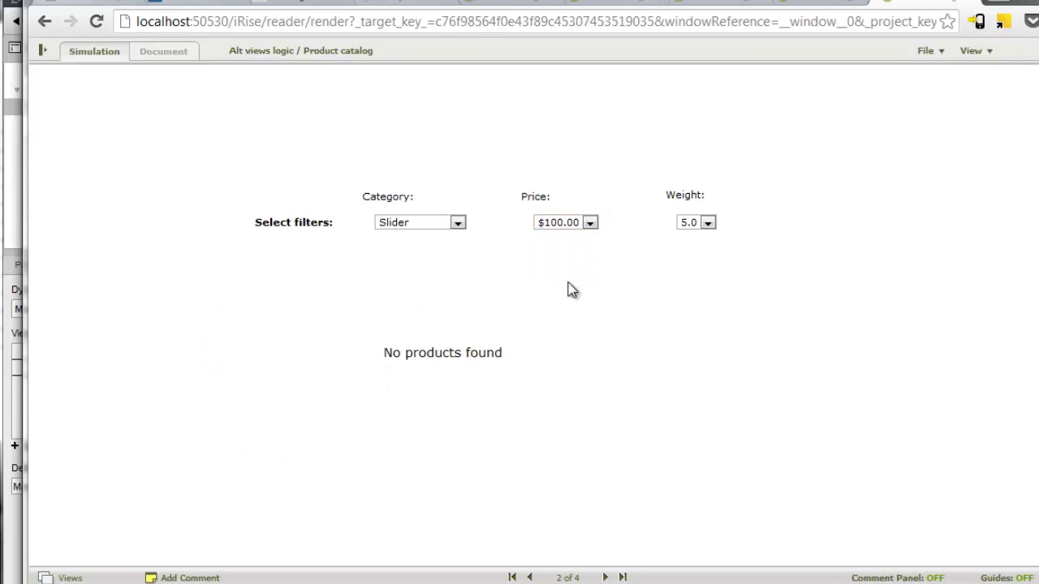